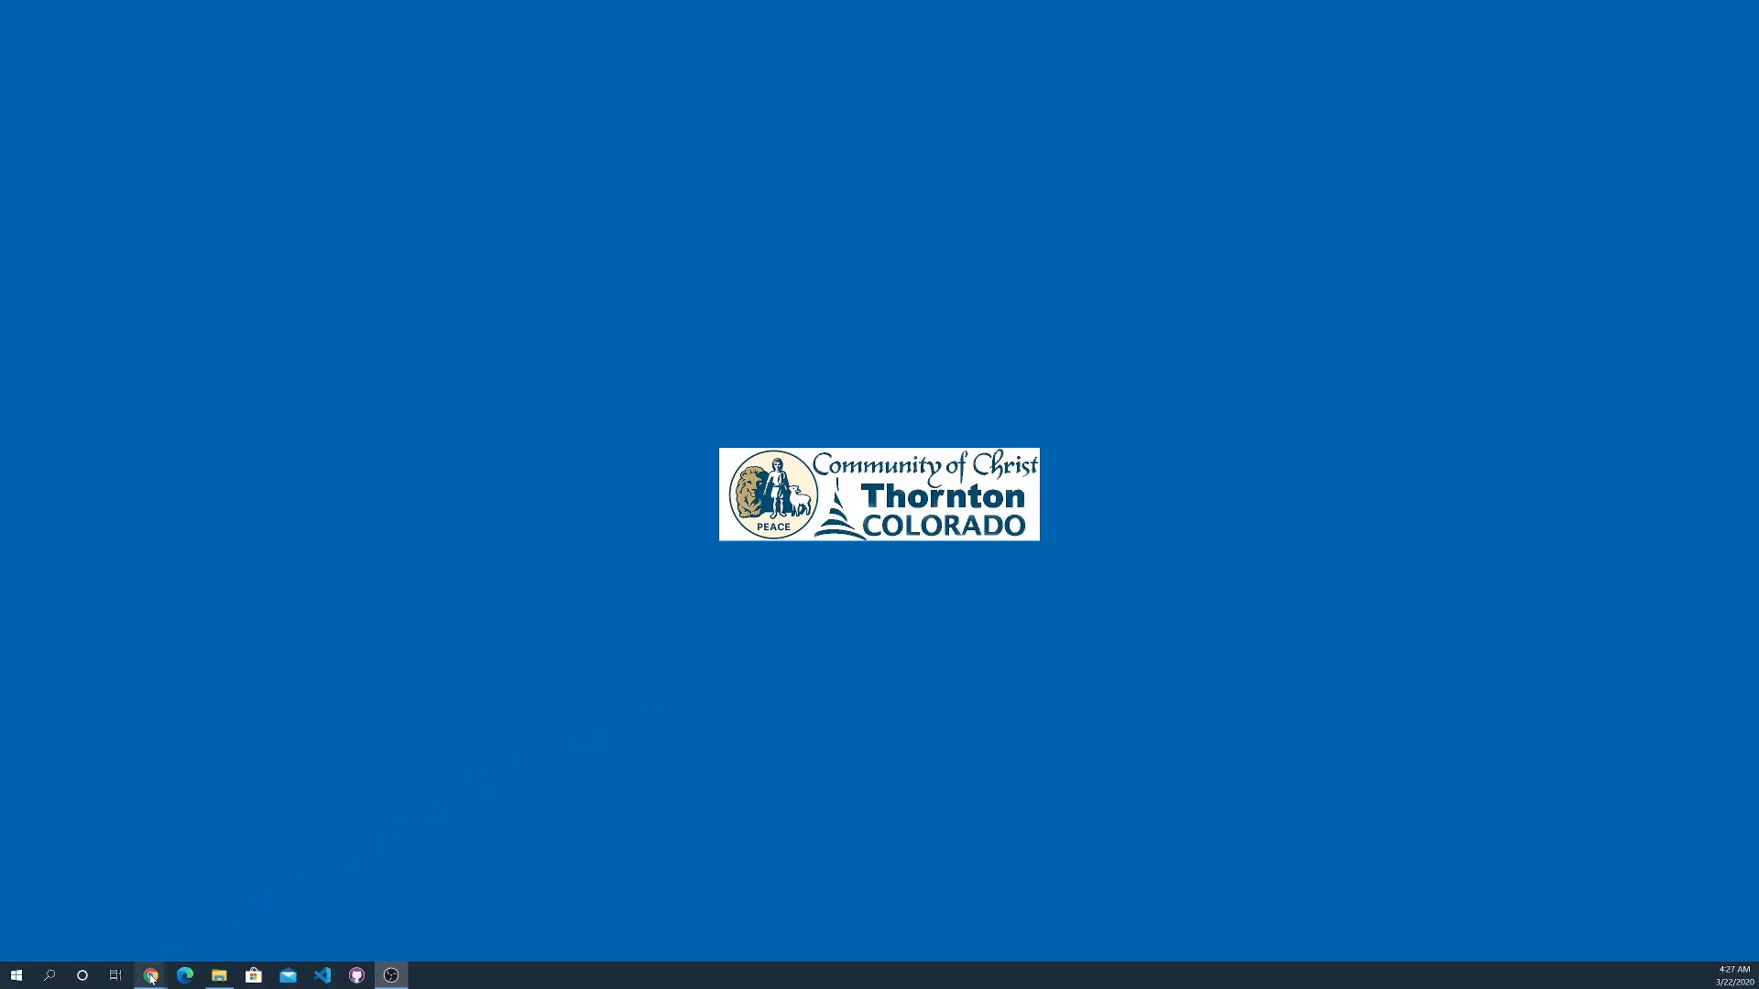
Load cofchristthornton.org in Chrome and scroll down to its Up Coming Events listing
key(ctrl+l)
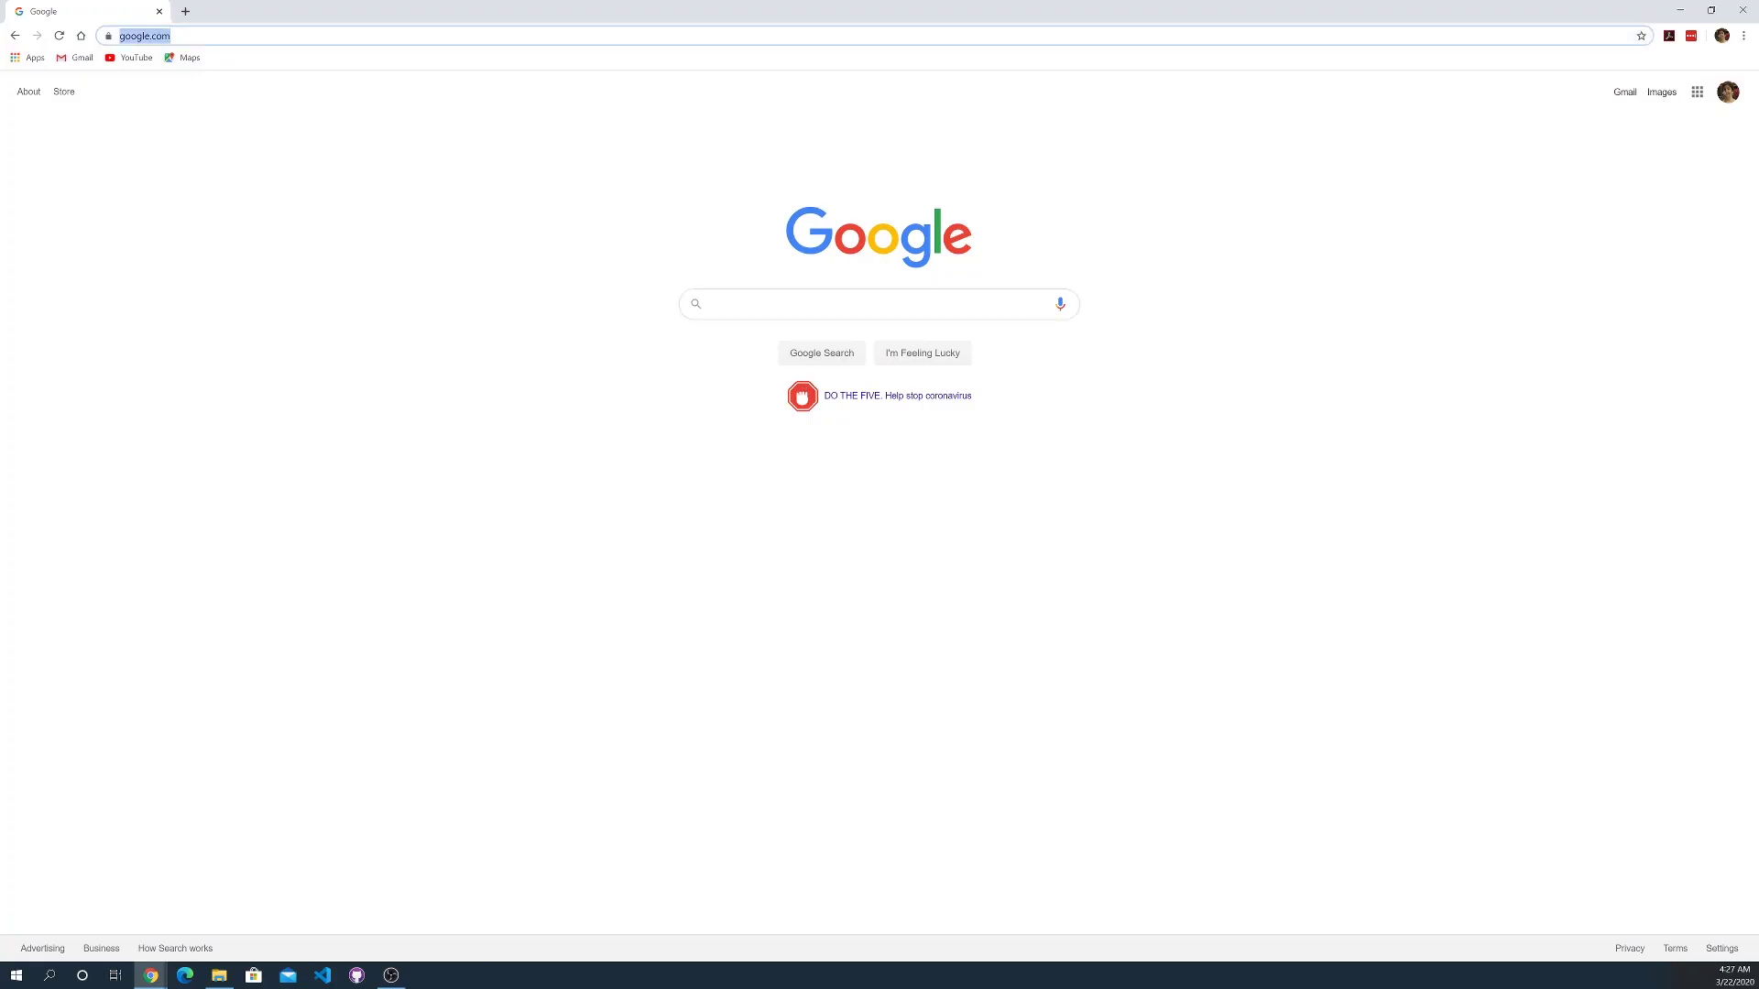
text(cofchristthornton.org)
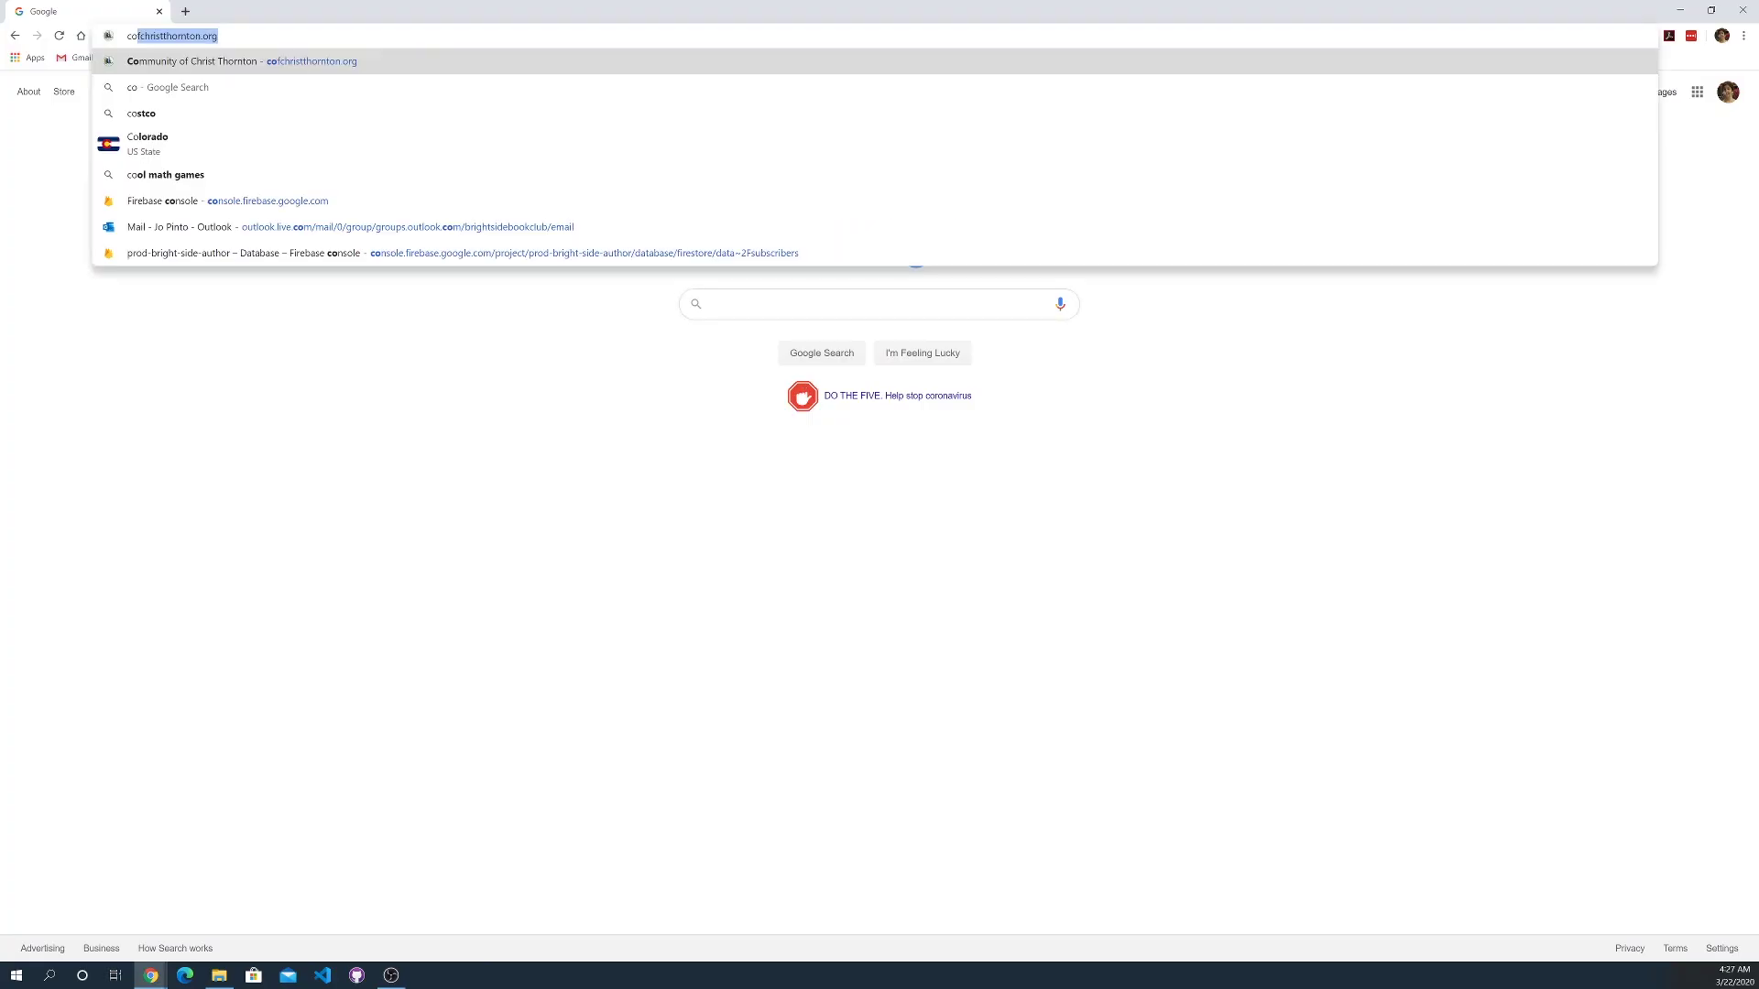
key(Return)
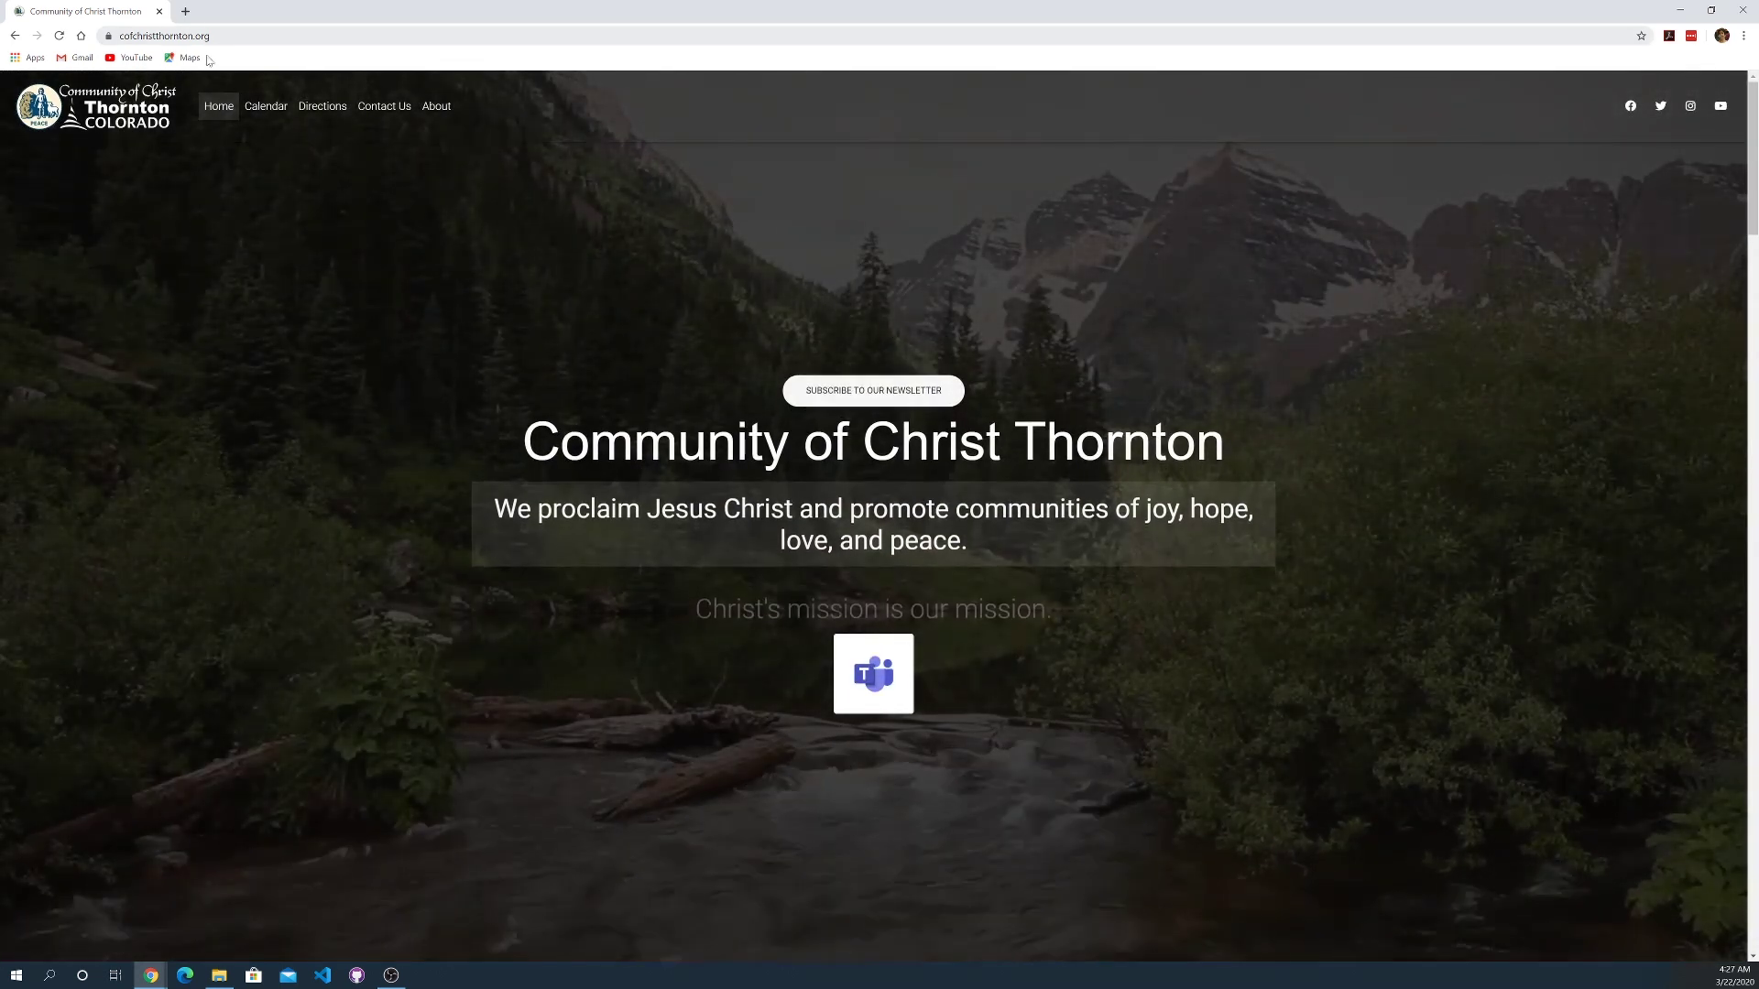
scroll(552, 328, down, 2)
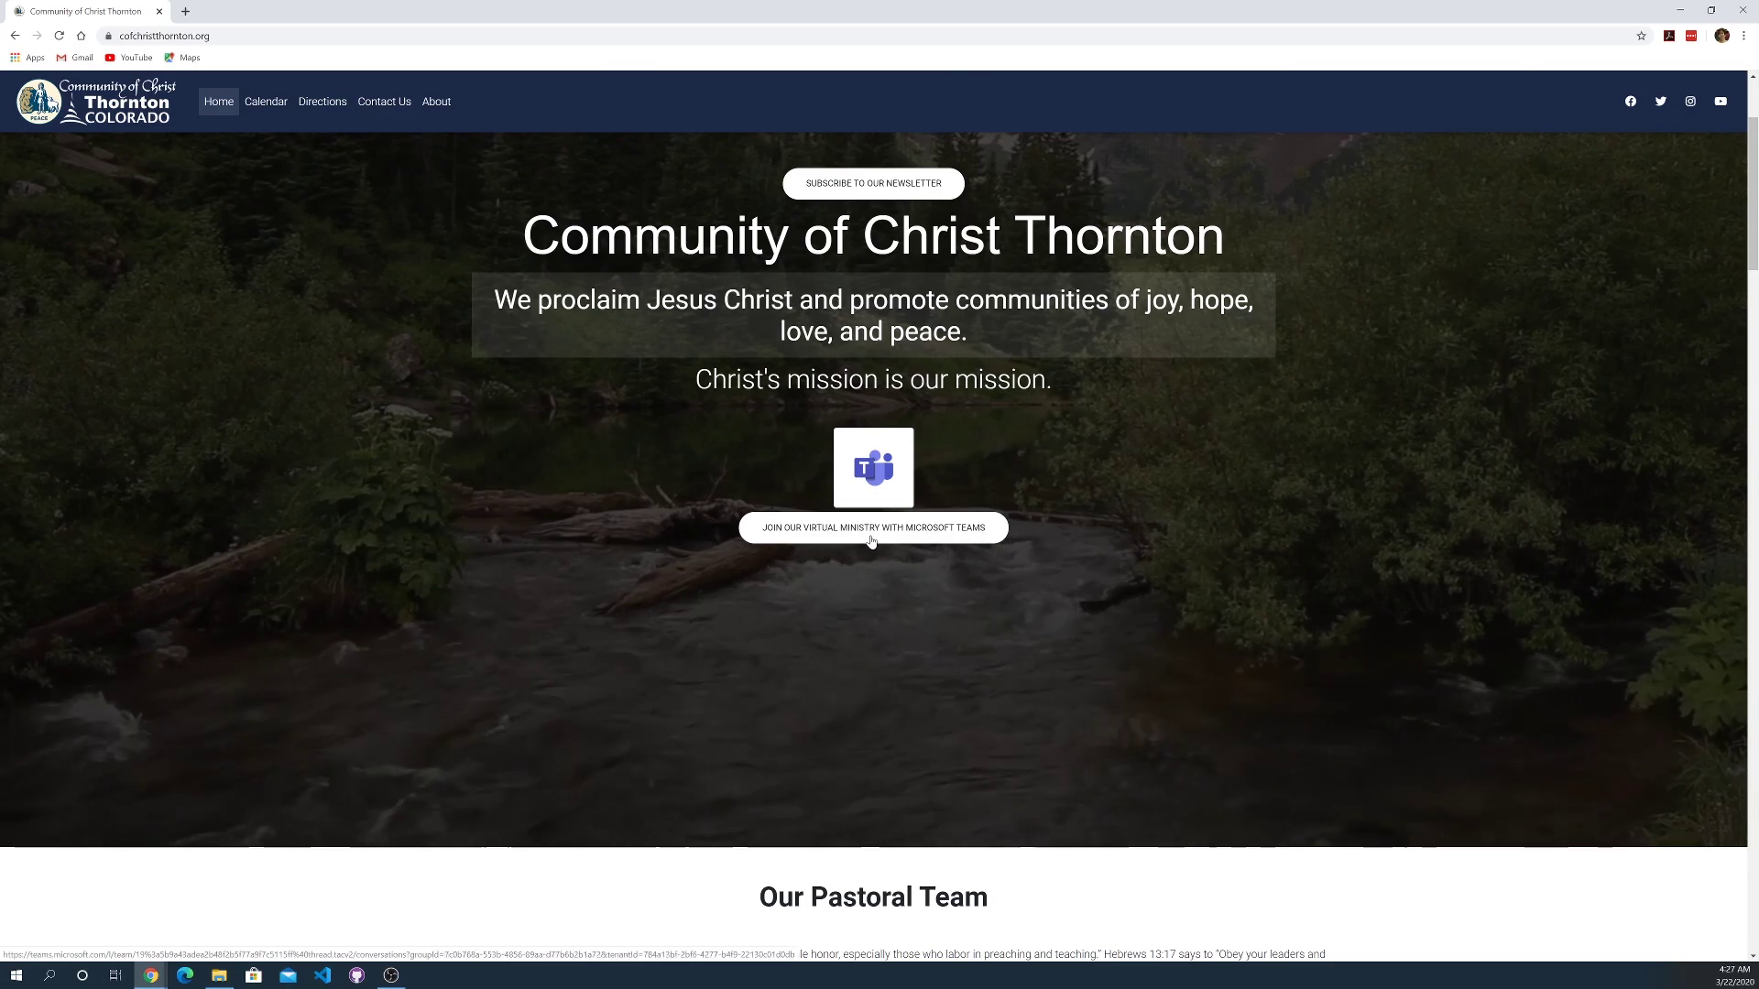
scroll(869, 541, down, 12)
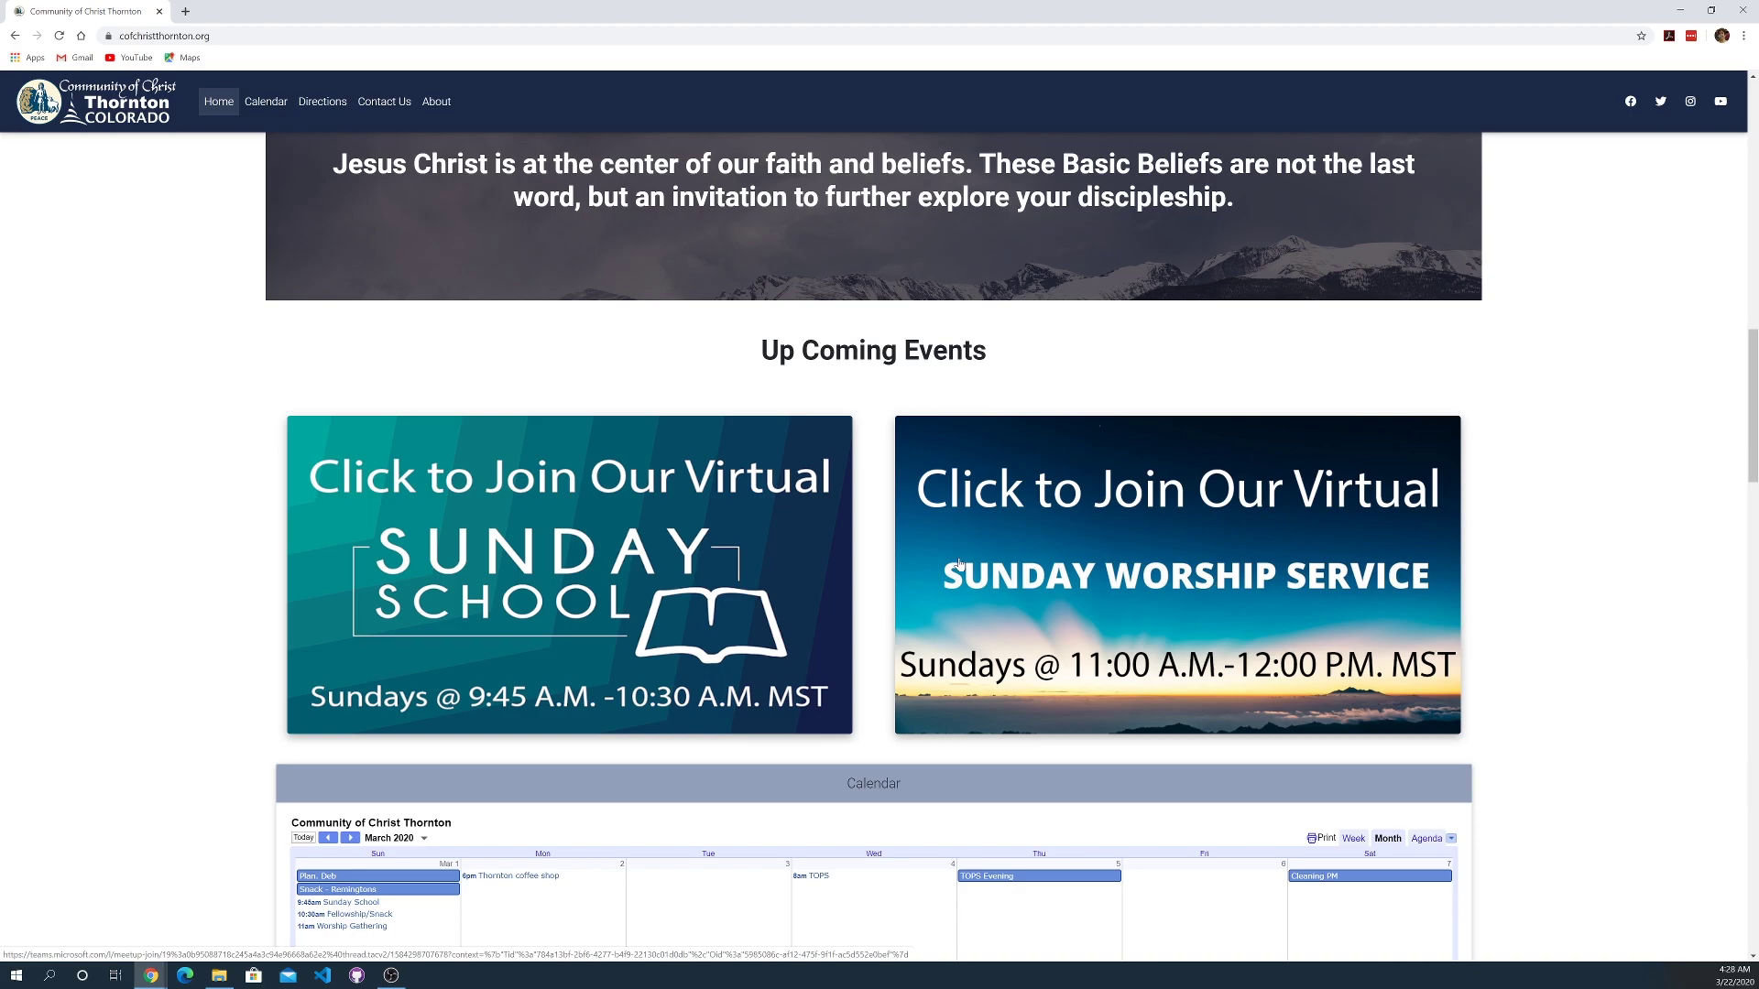
Fill in the contact form with a name, e-mail, phone and 'Please invite me to your virtual ministry.'
scroll(959, 564, down, 8)
scroll(959, 563, down, 15)
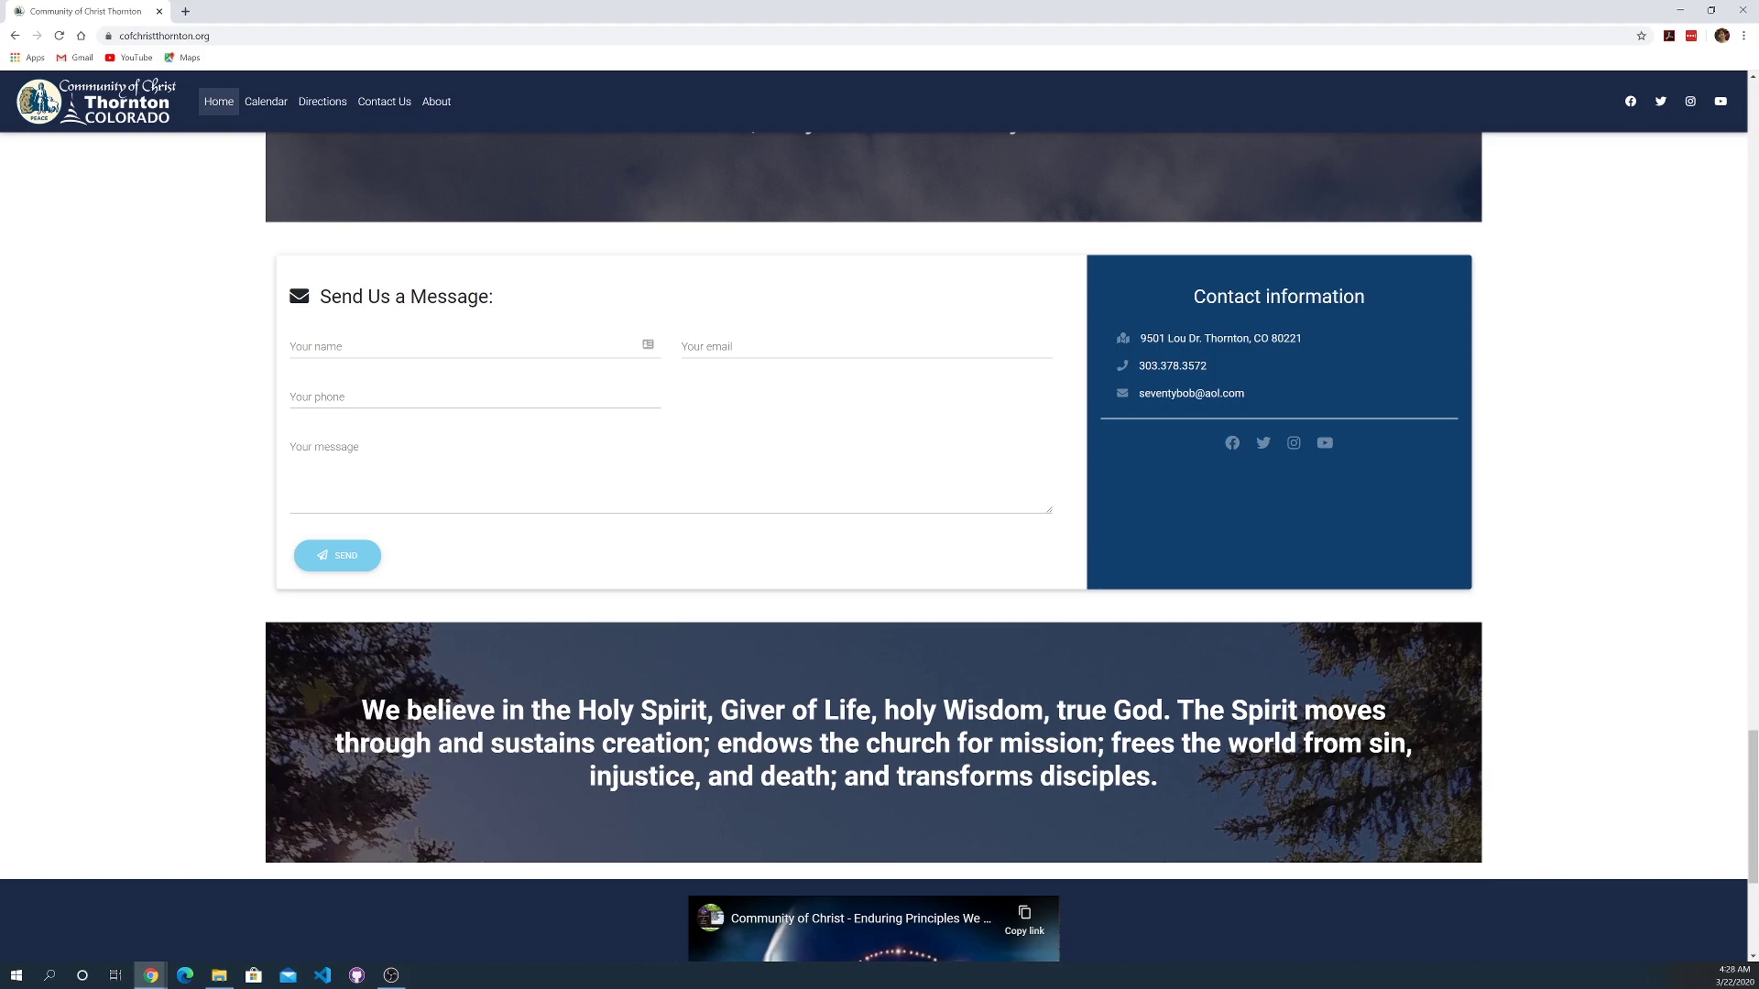
click(384, 346)
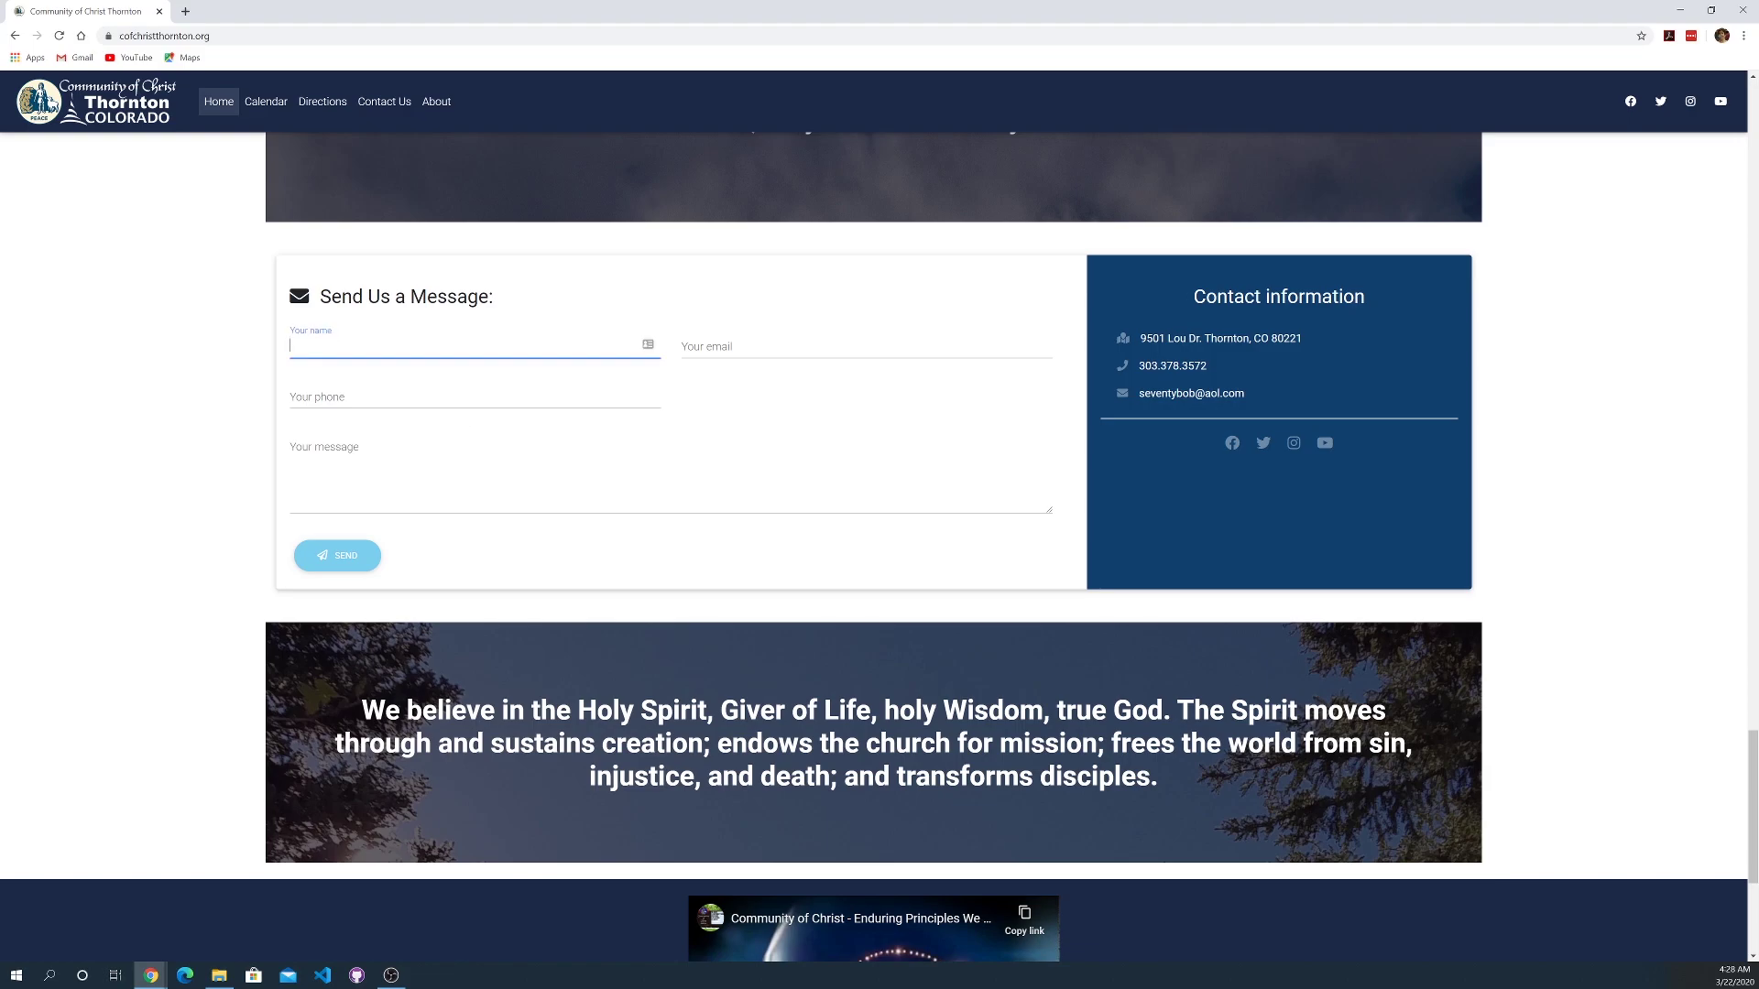
text(Jp Pinto)
key(Tab)
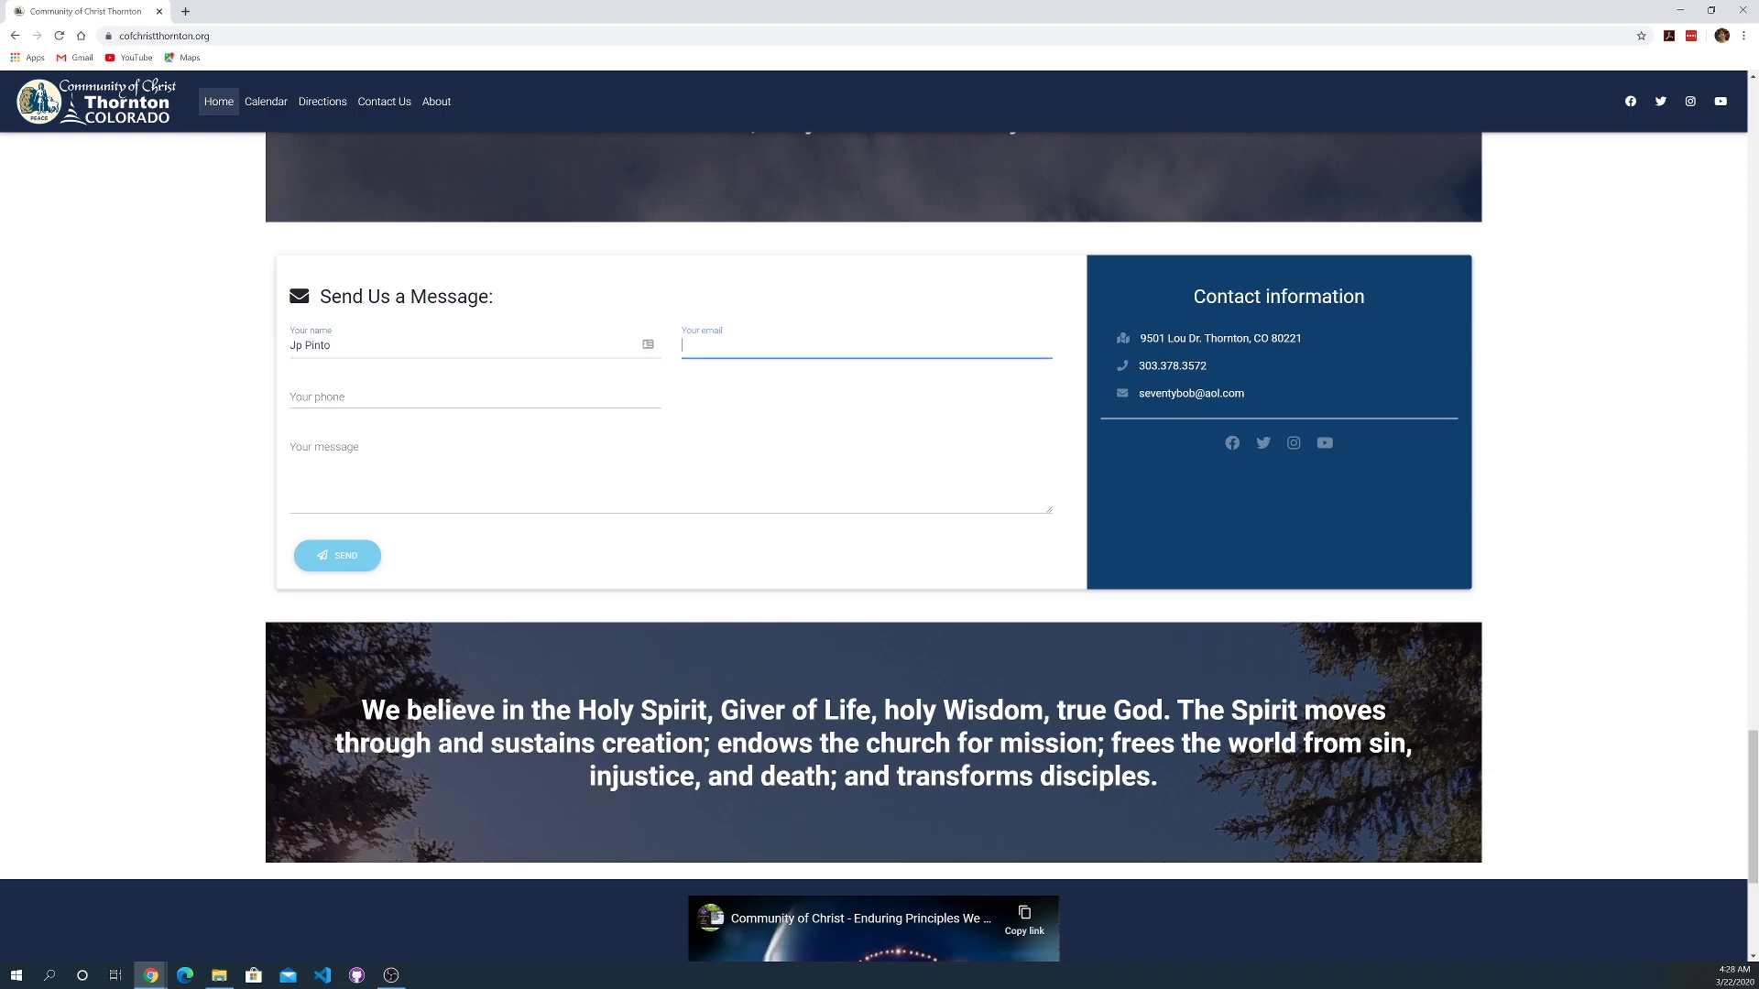
key(Tab)
text(303-555-1212)
key(Tab)
text(Please invite me to your virtual ministry.)
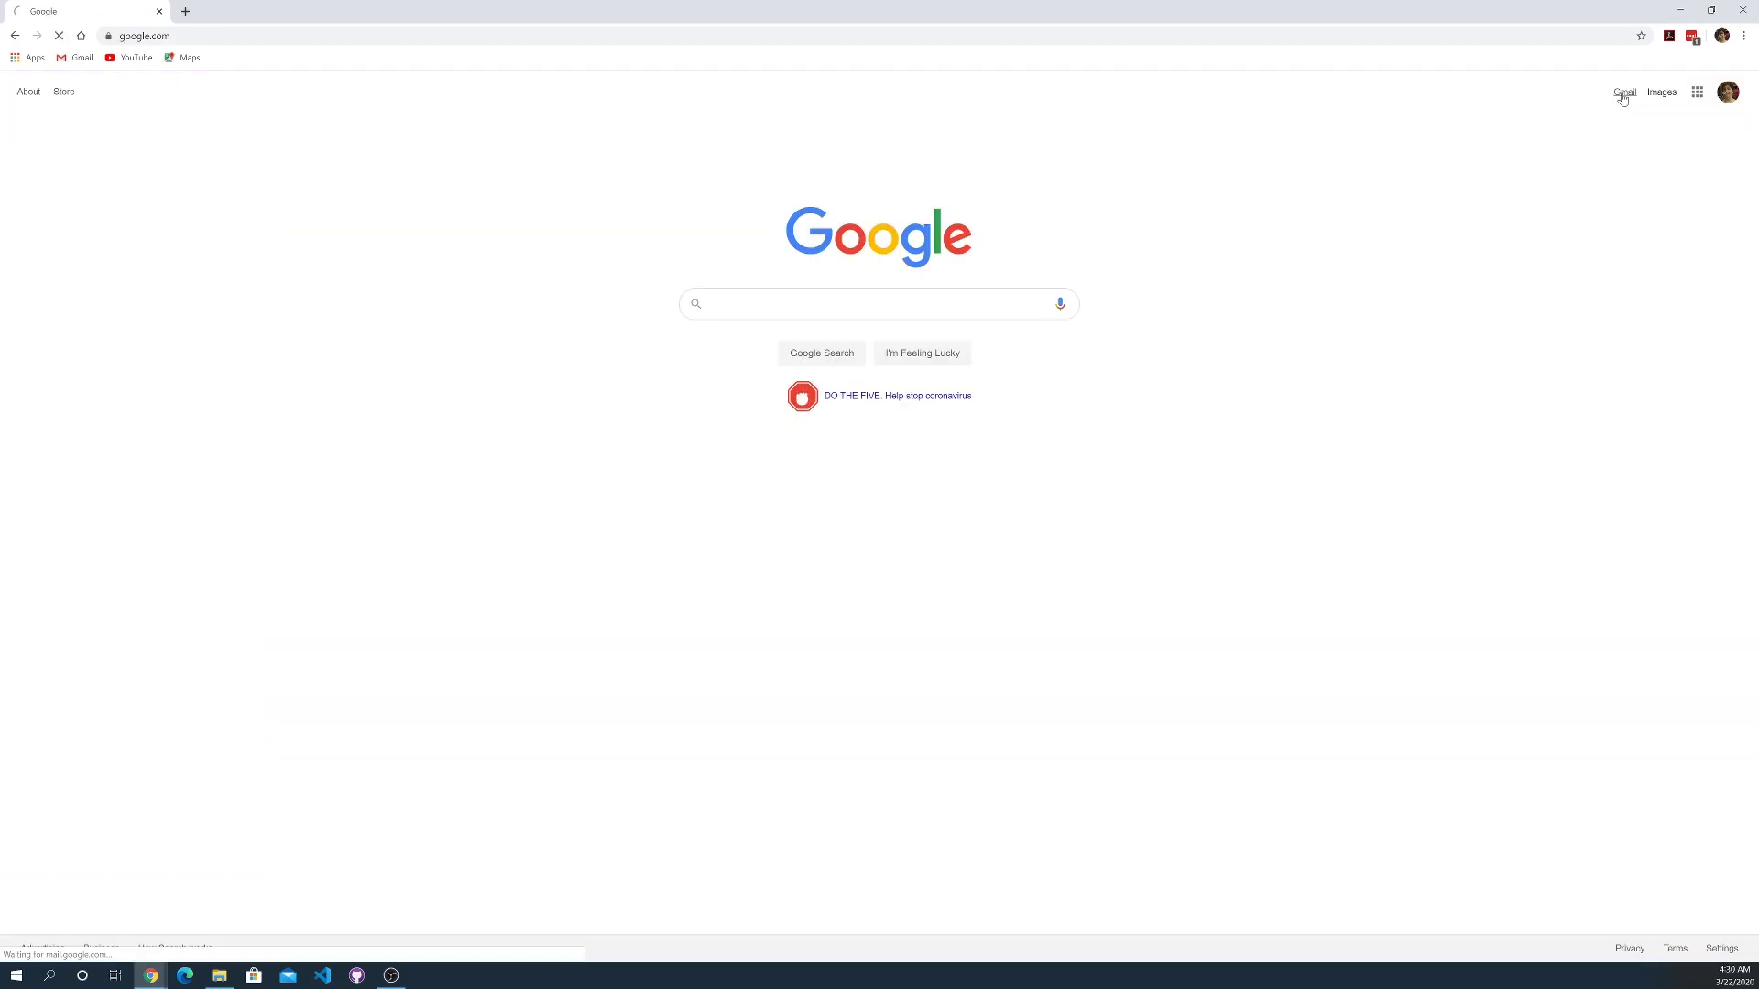
Open the Microsoft Teams guest invitation email in Gmail and scroll through it
click(1623, 95)
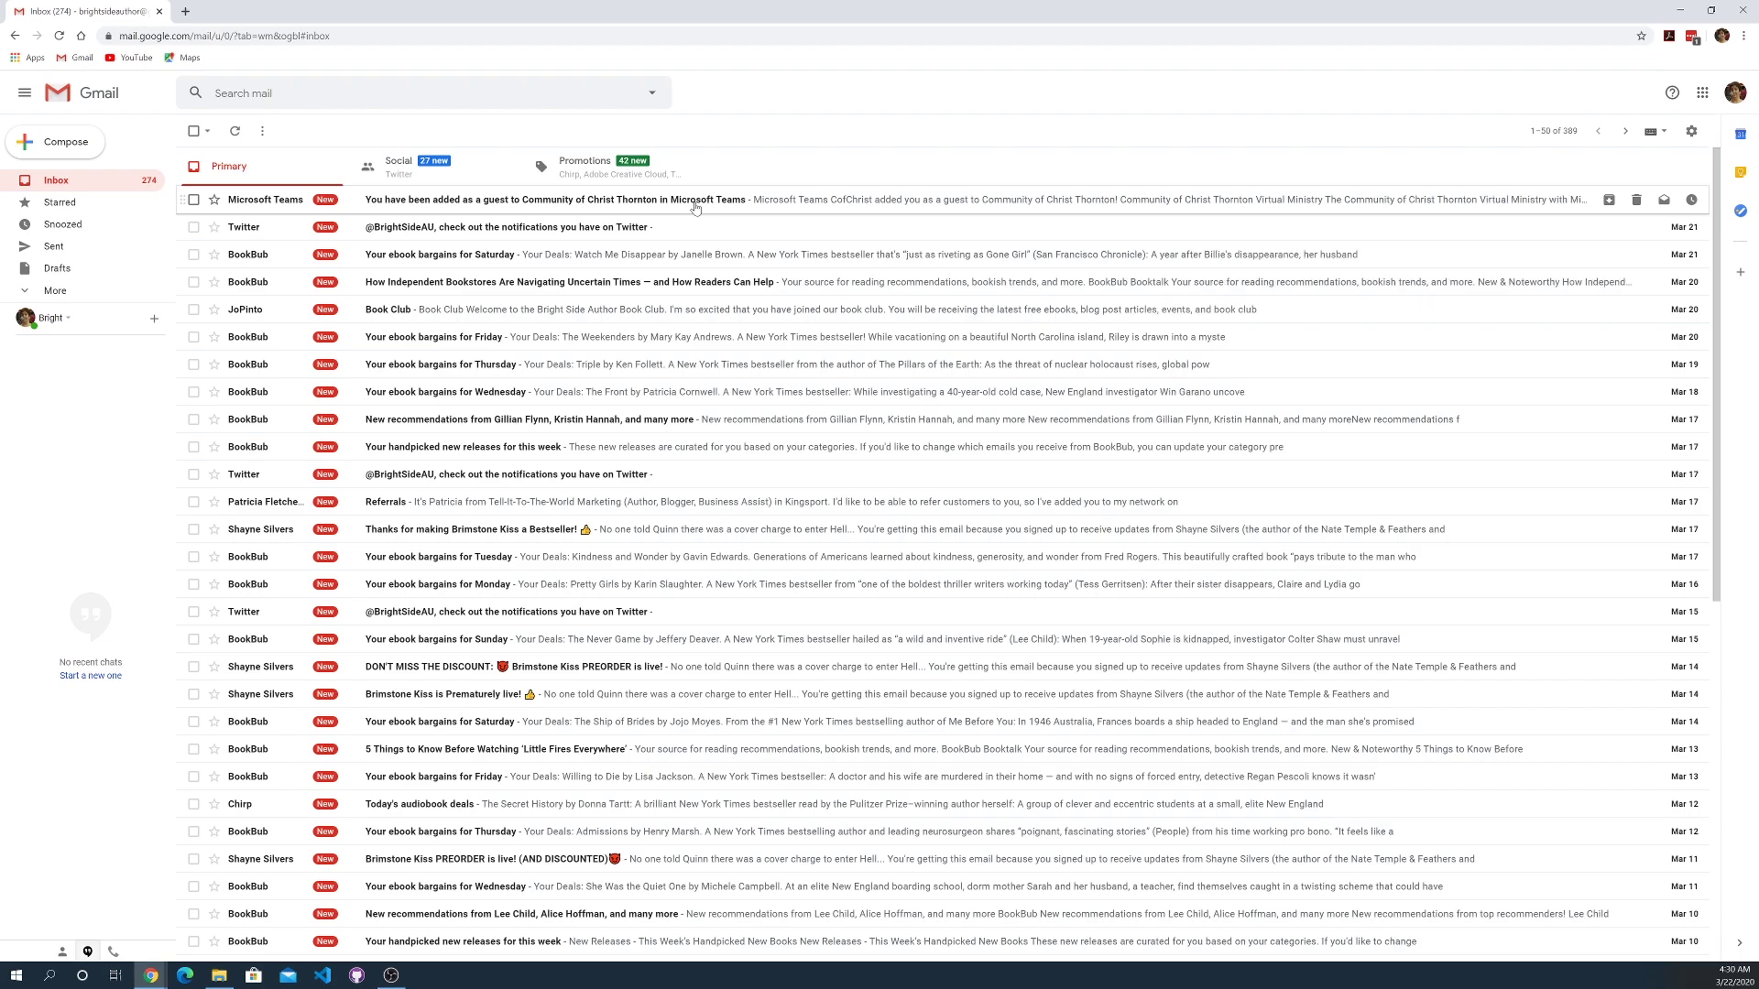
click(696, 202)
scroll(1273, 604, down, 10)
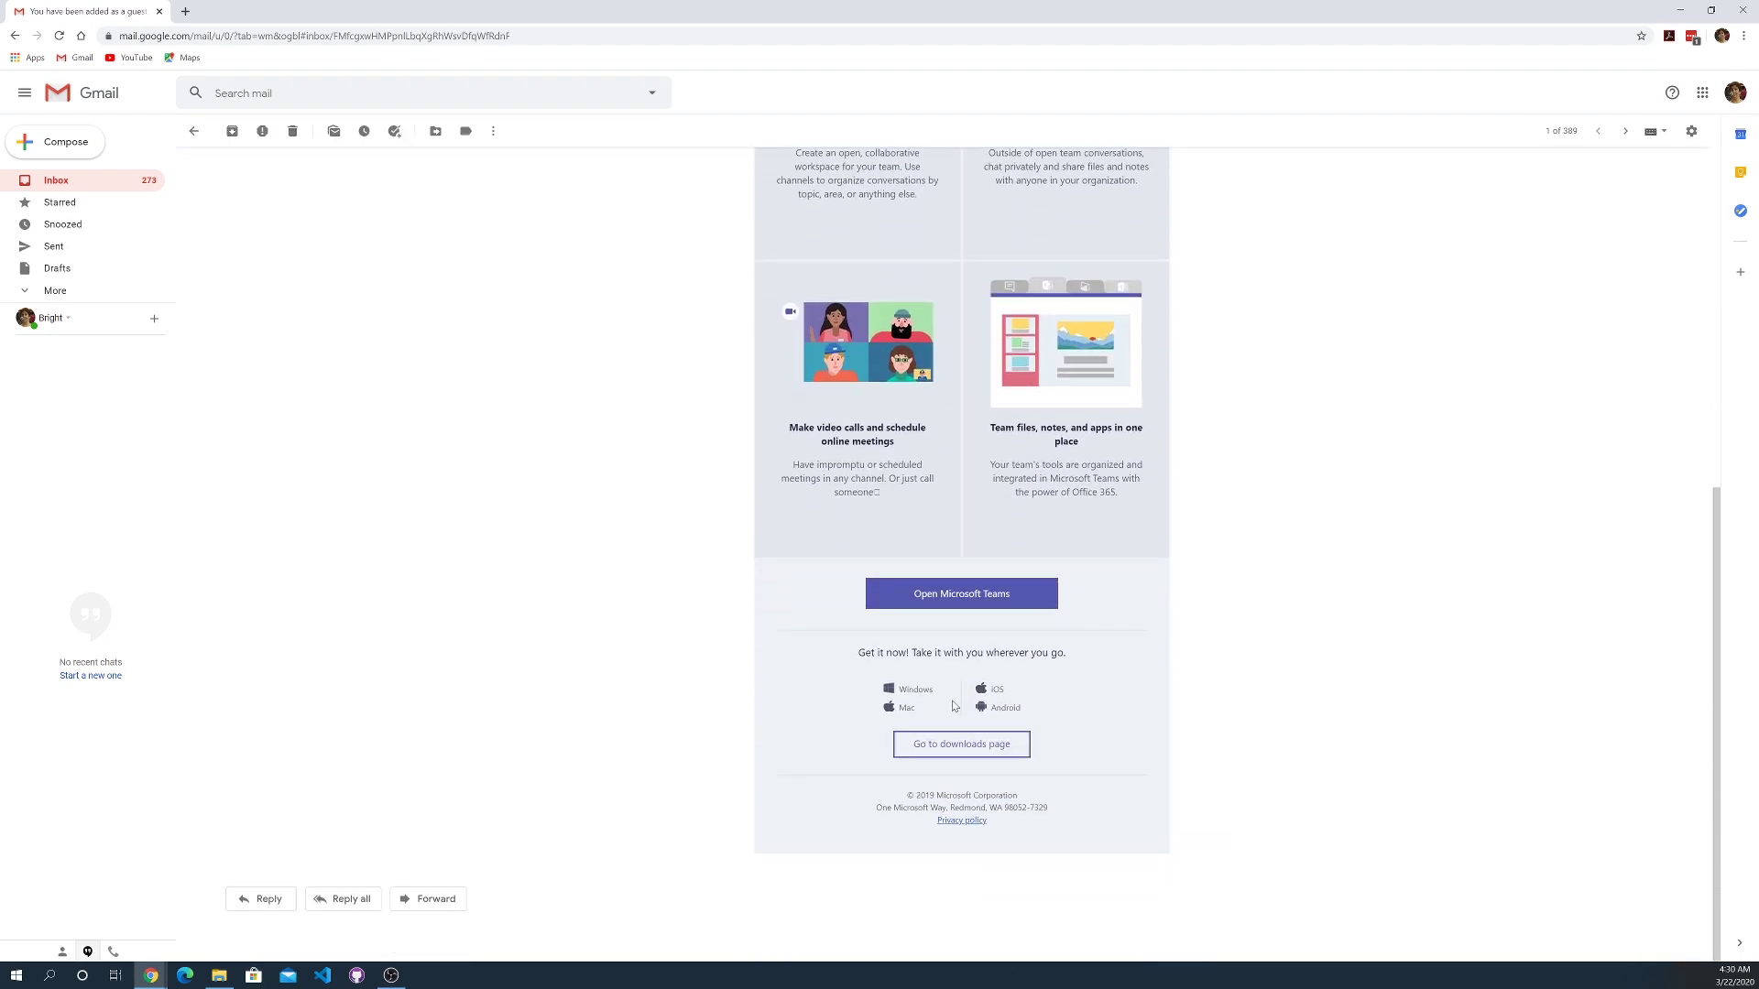
Download the Teams_windows_x64.exe installer from the Teams downloads page and run it
click(936, 753)
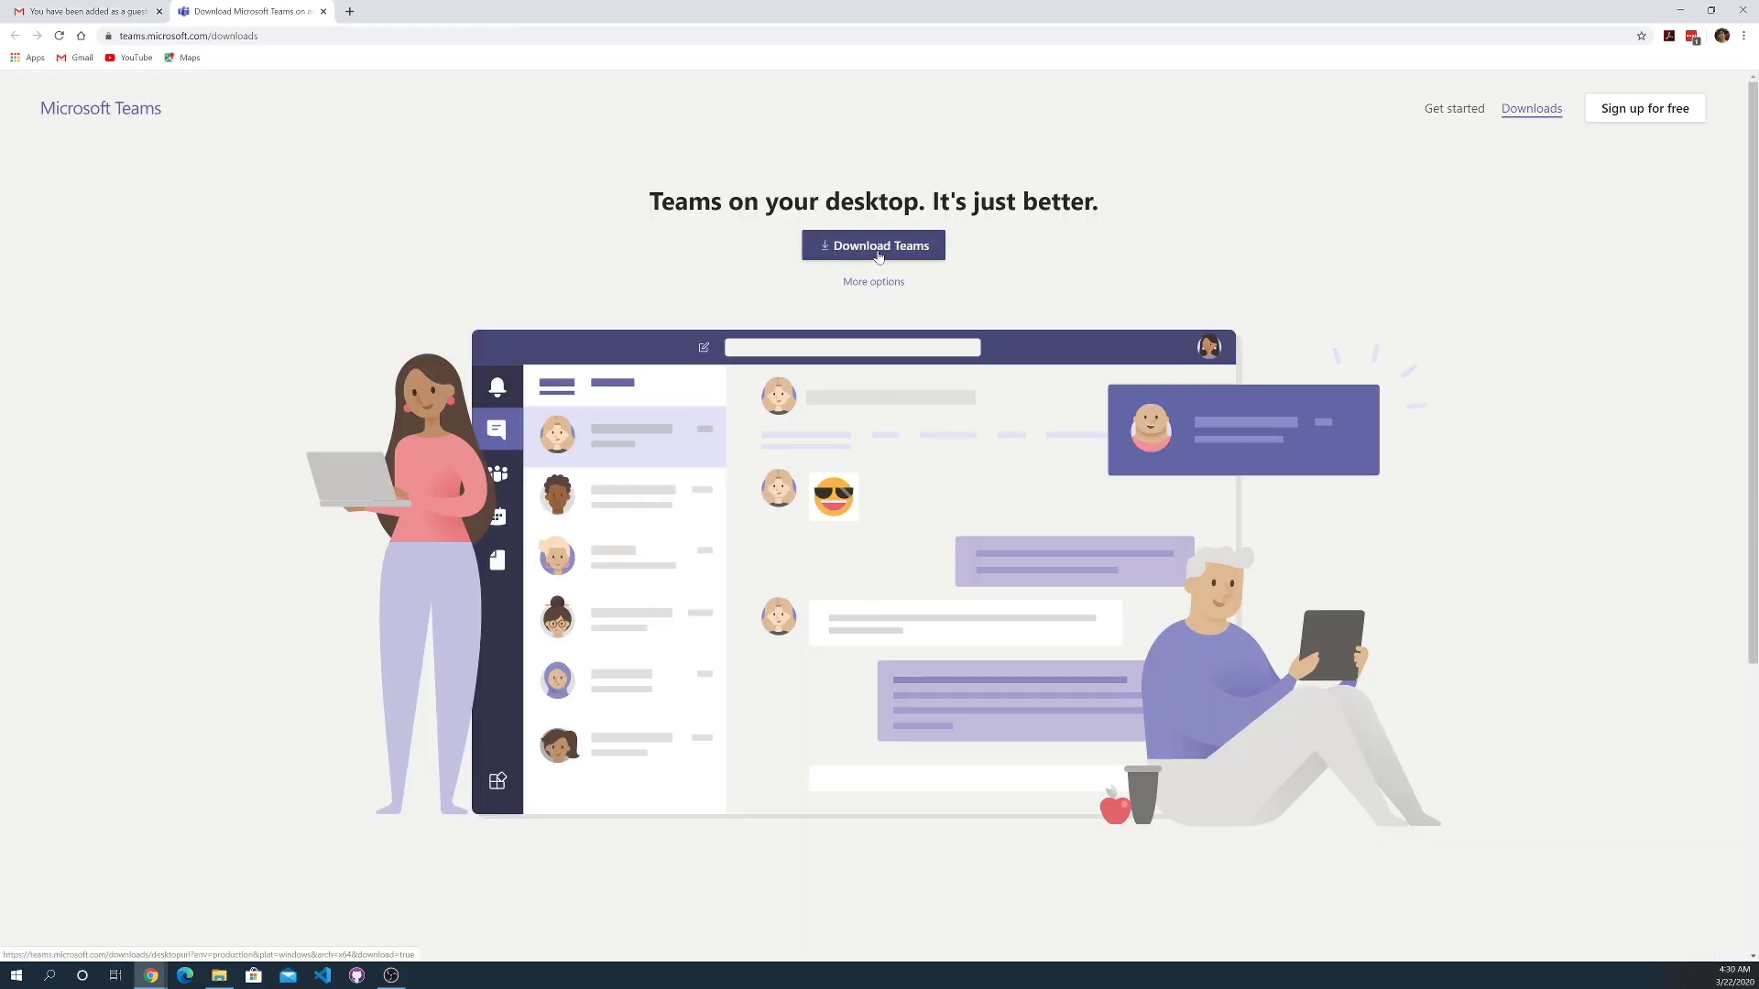
click(878, 257)
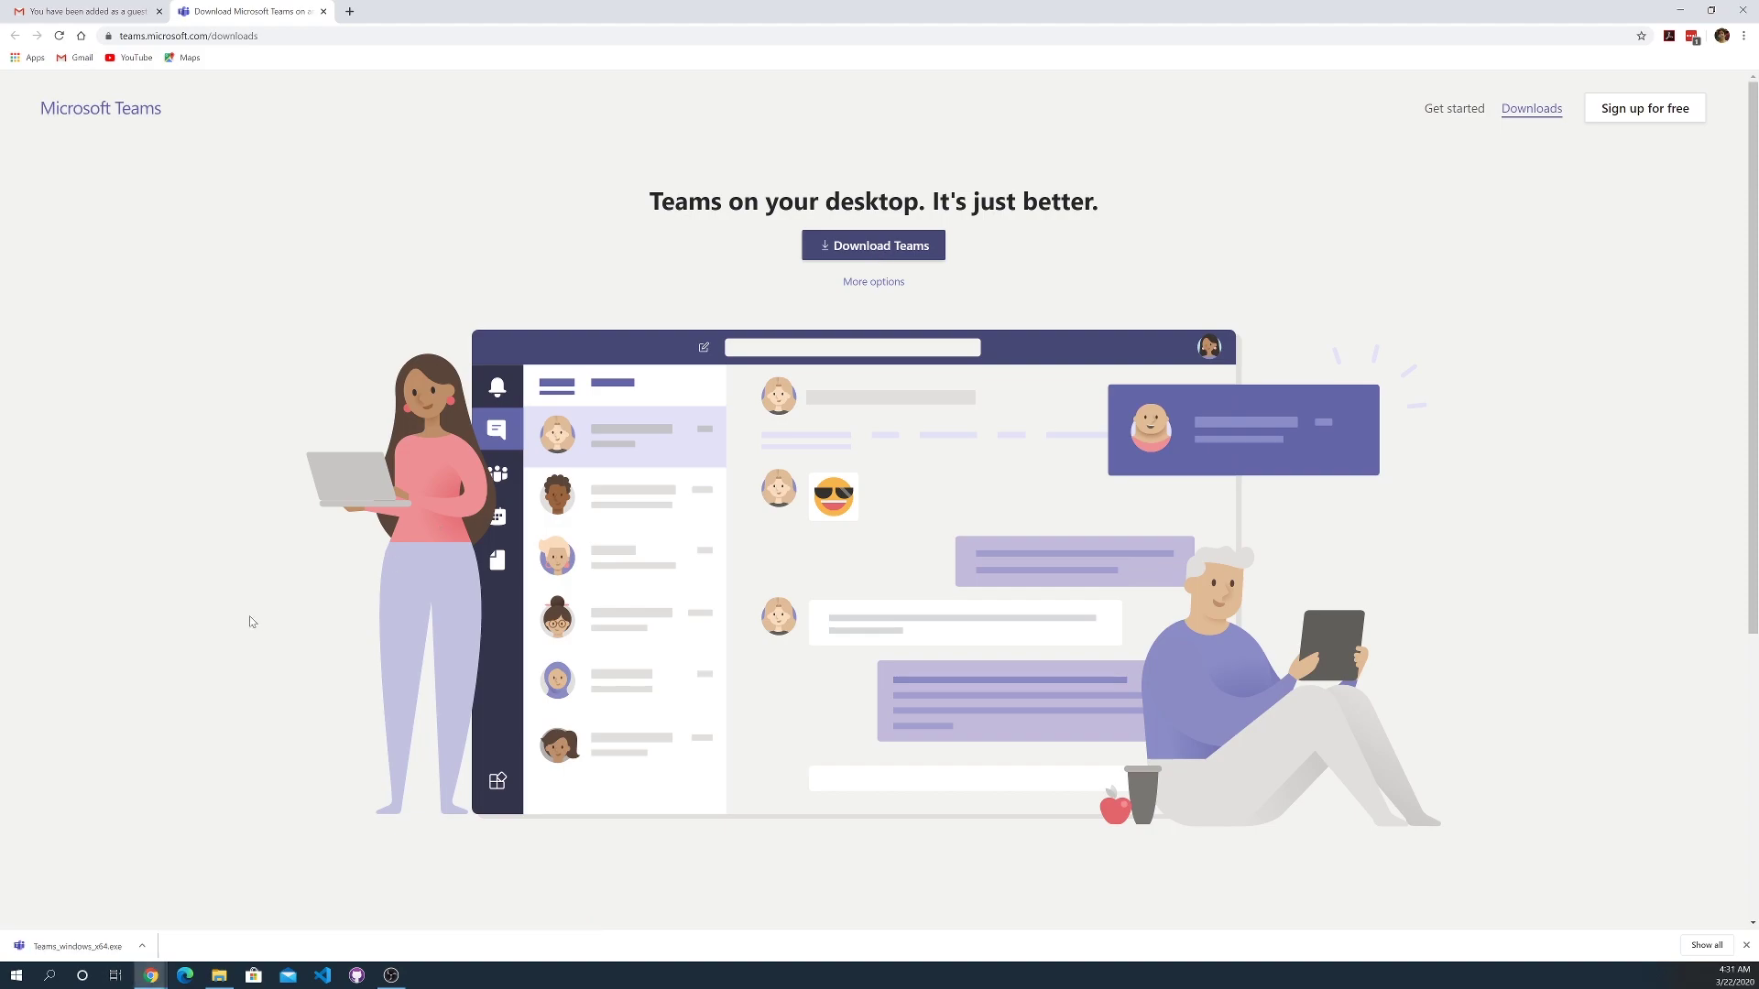
click(78, 945)
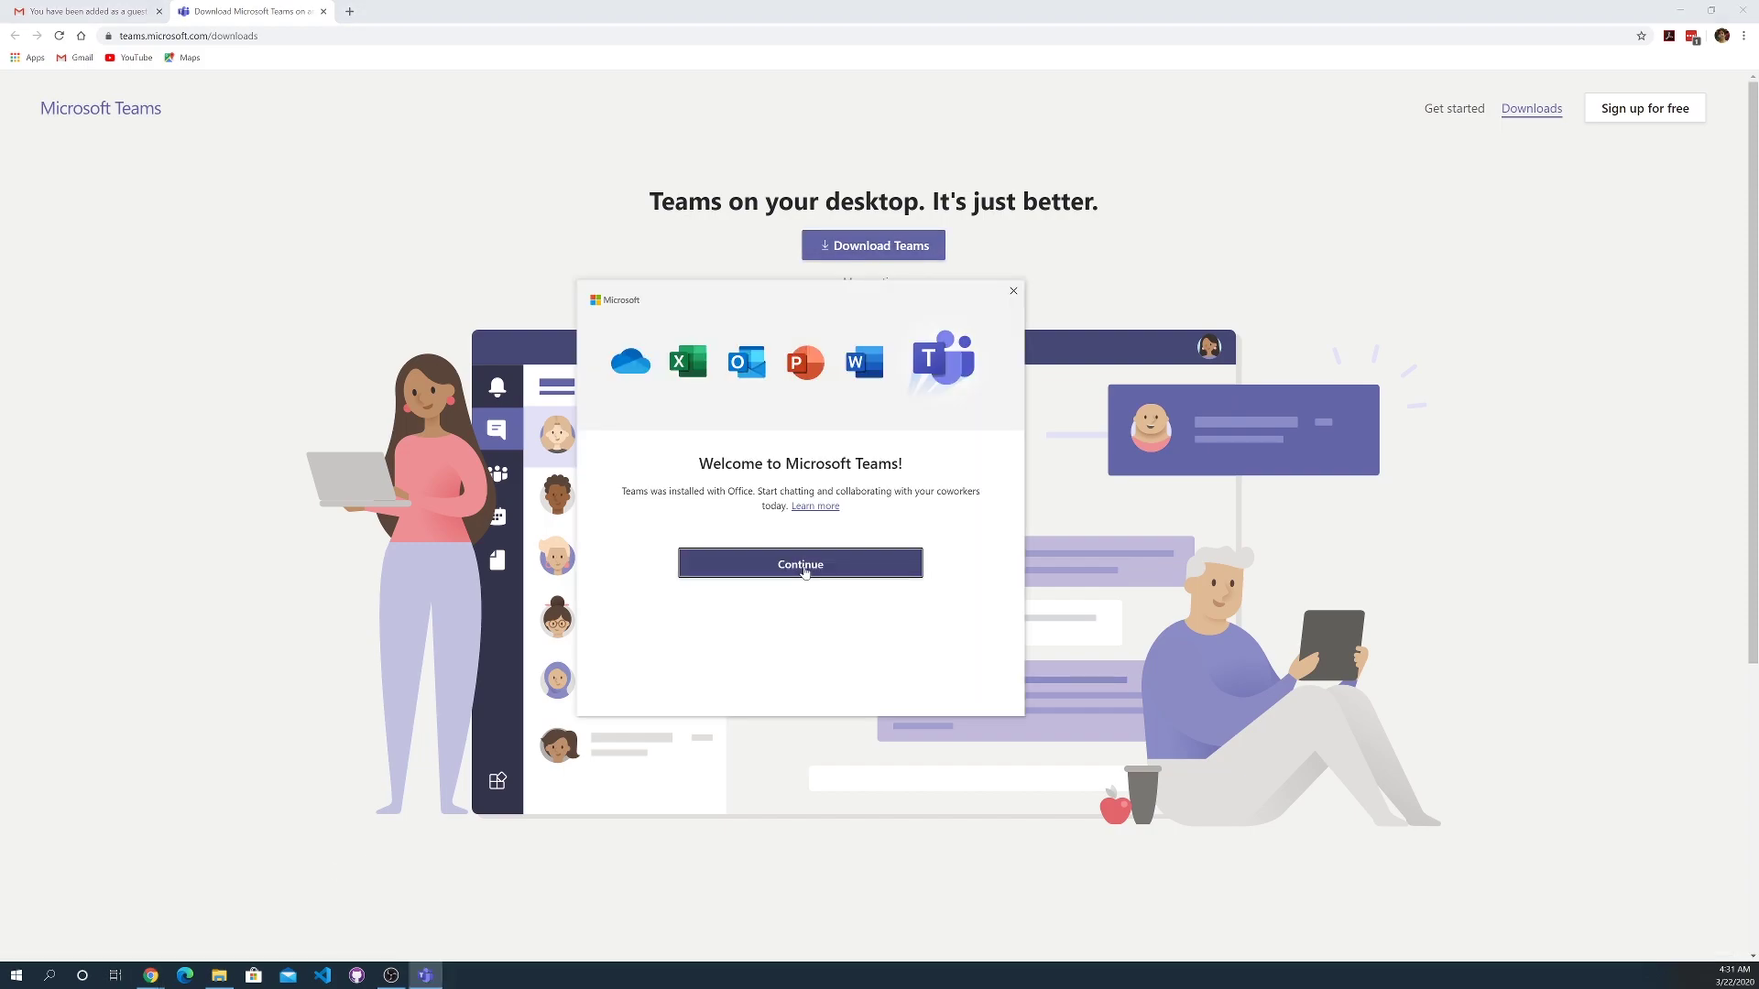
Sign in to the Teams app with the invited account's e-mail address and password
click(803, 567)
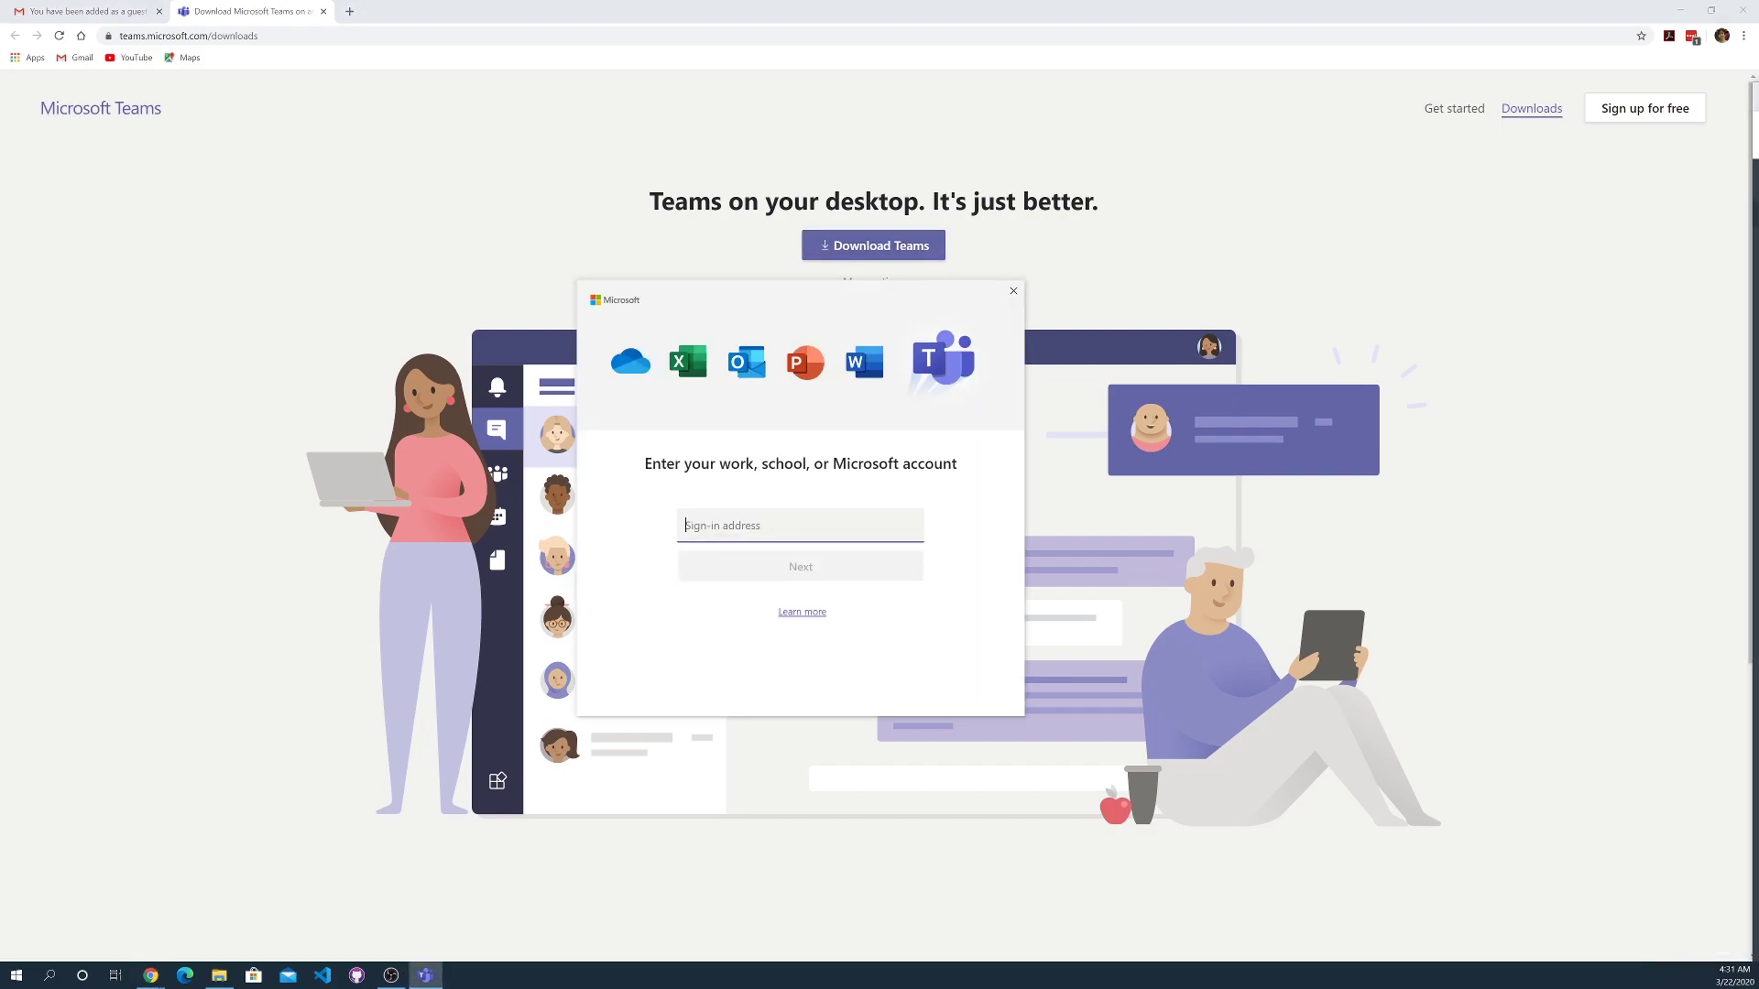
key(Return)
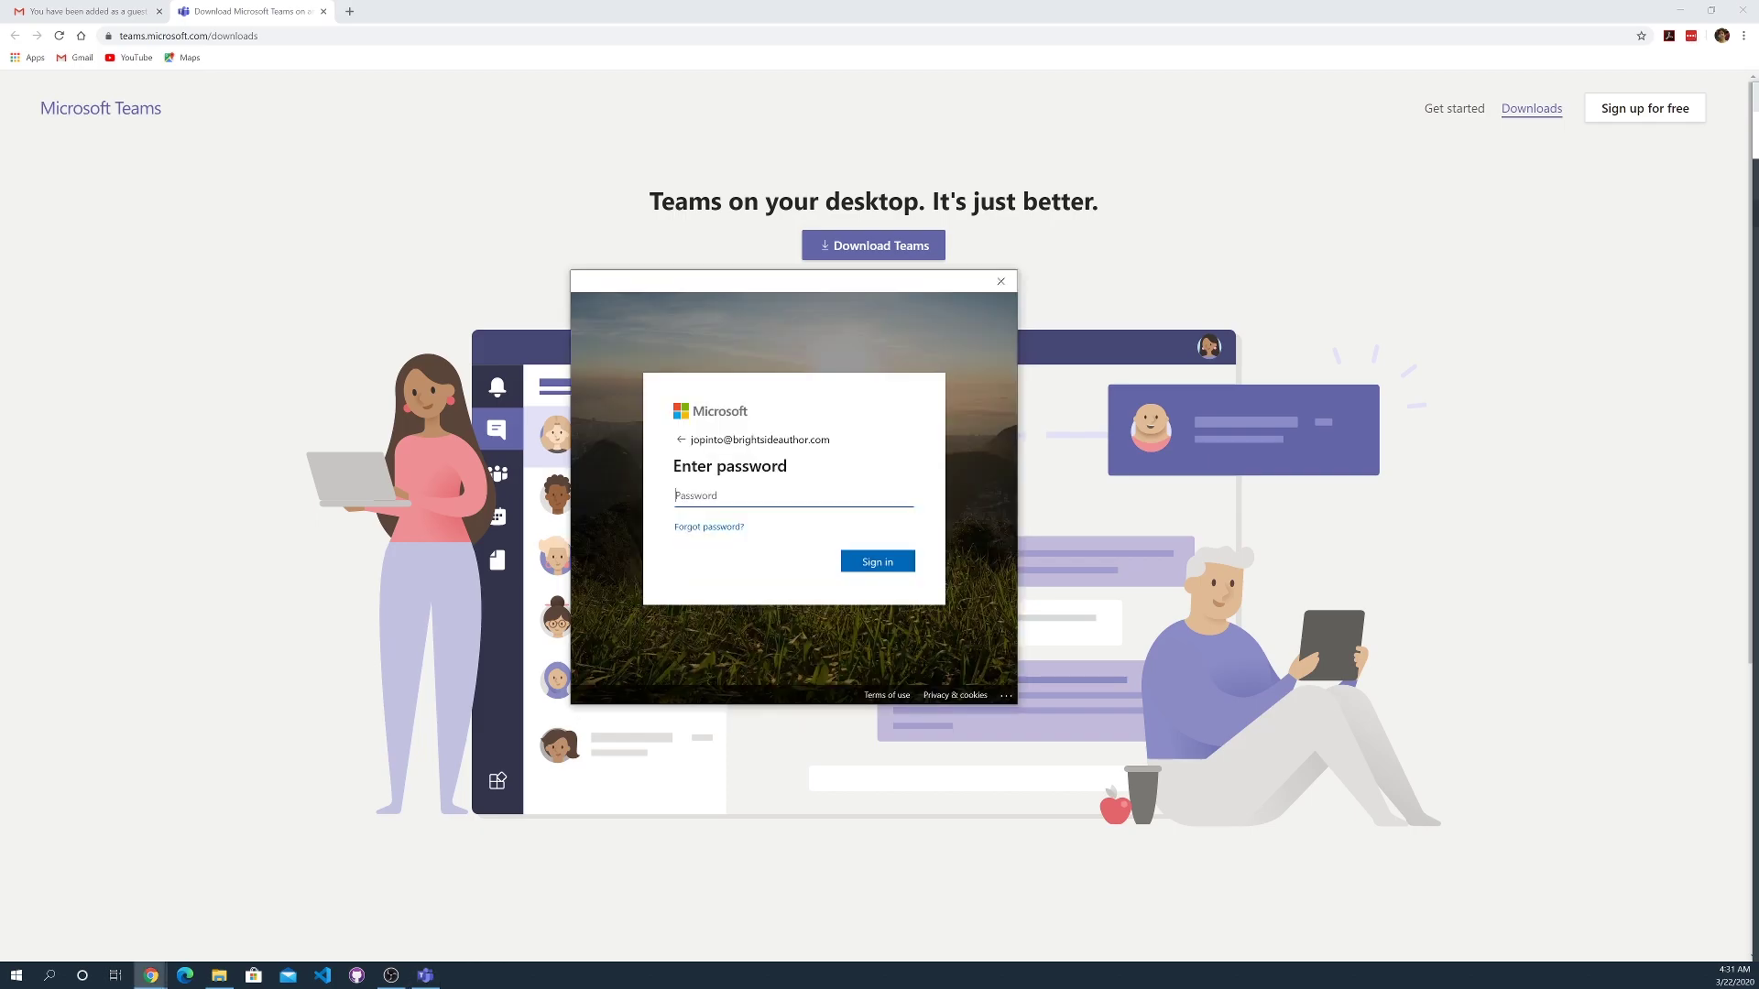
key(ctrl+v)
click(878, 563)
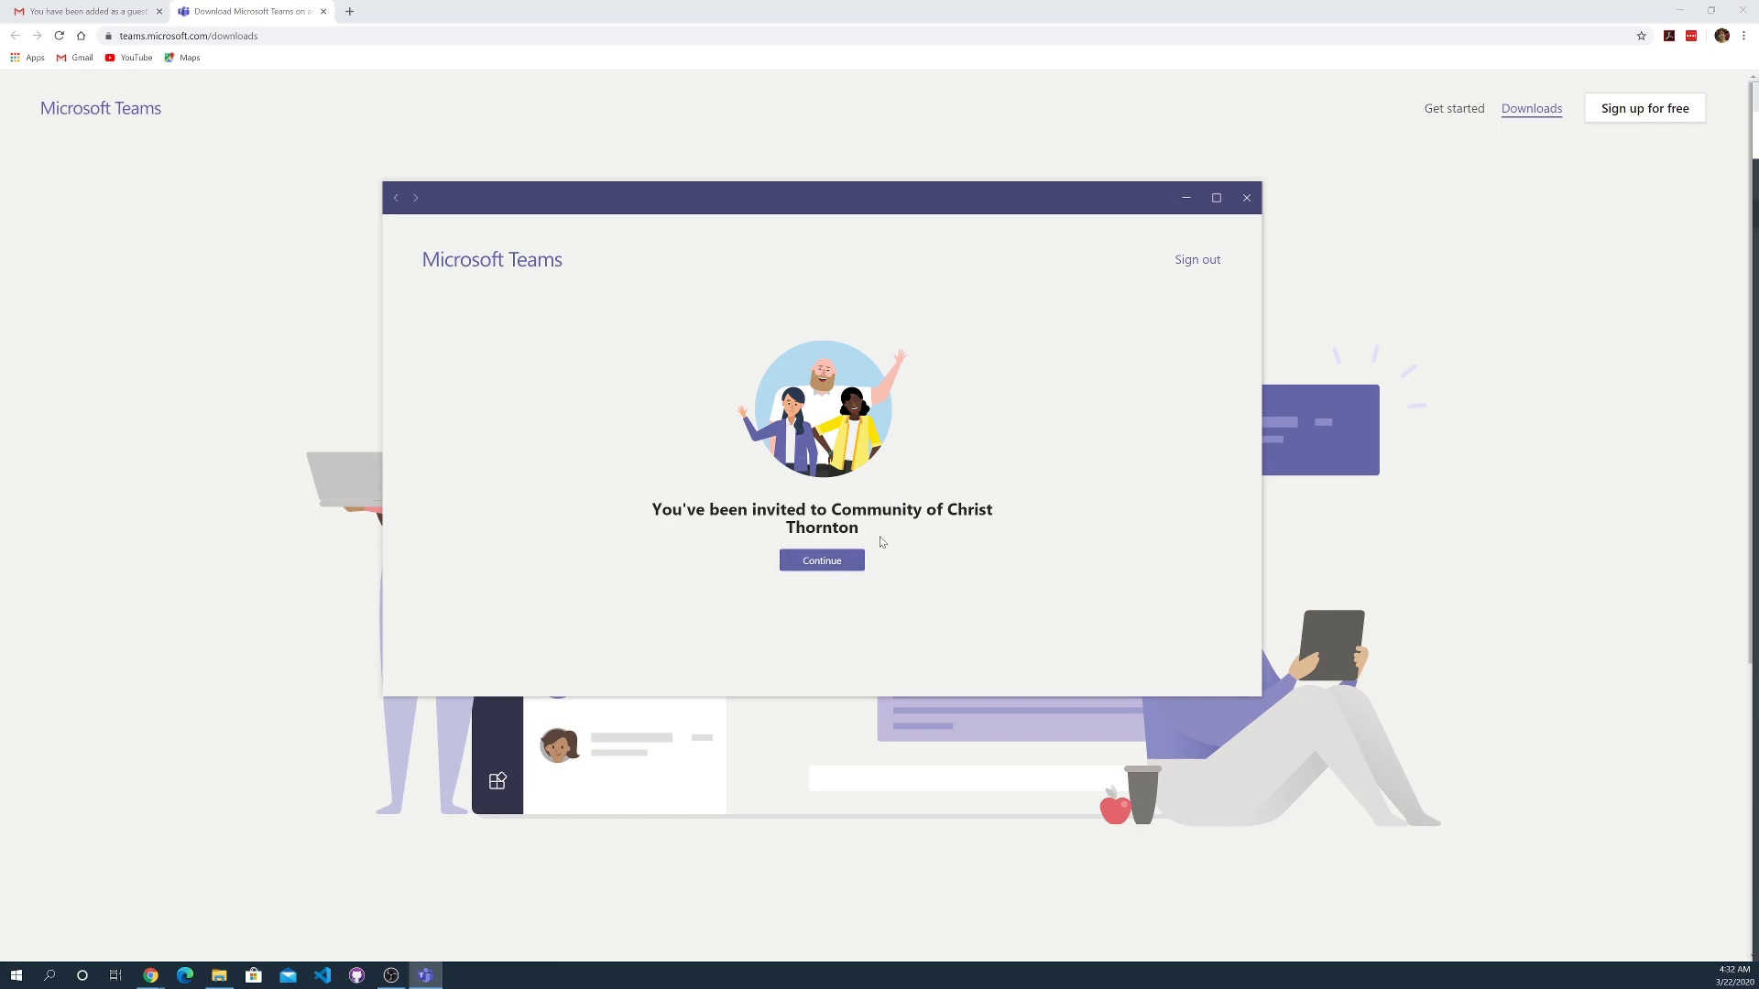
Accept the invitation, set the country to United States and correct the display name
click(819, 566)
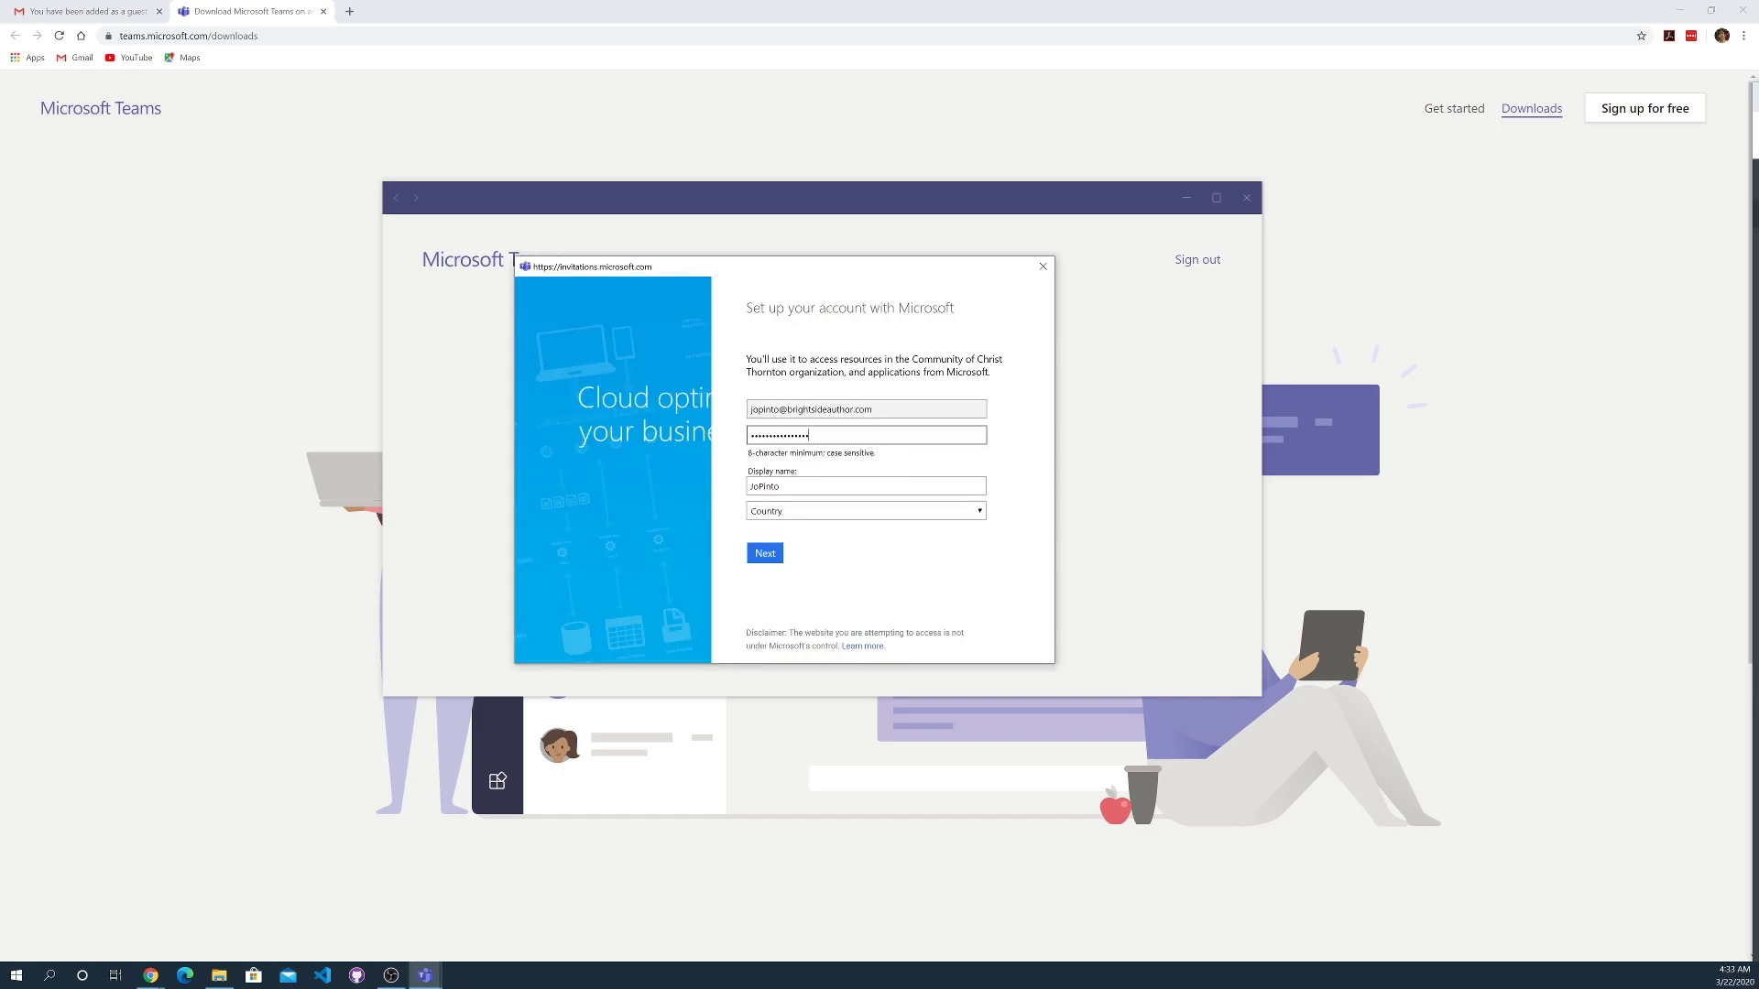
click(979, 515)
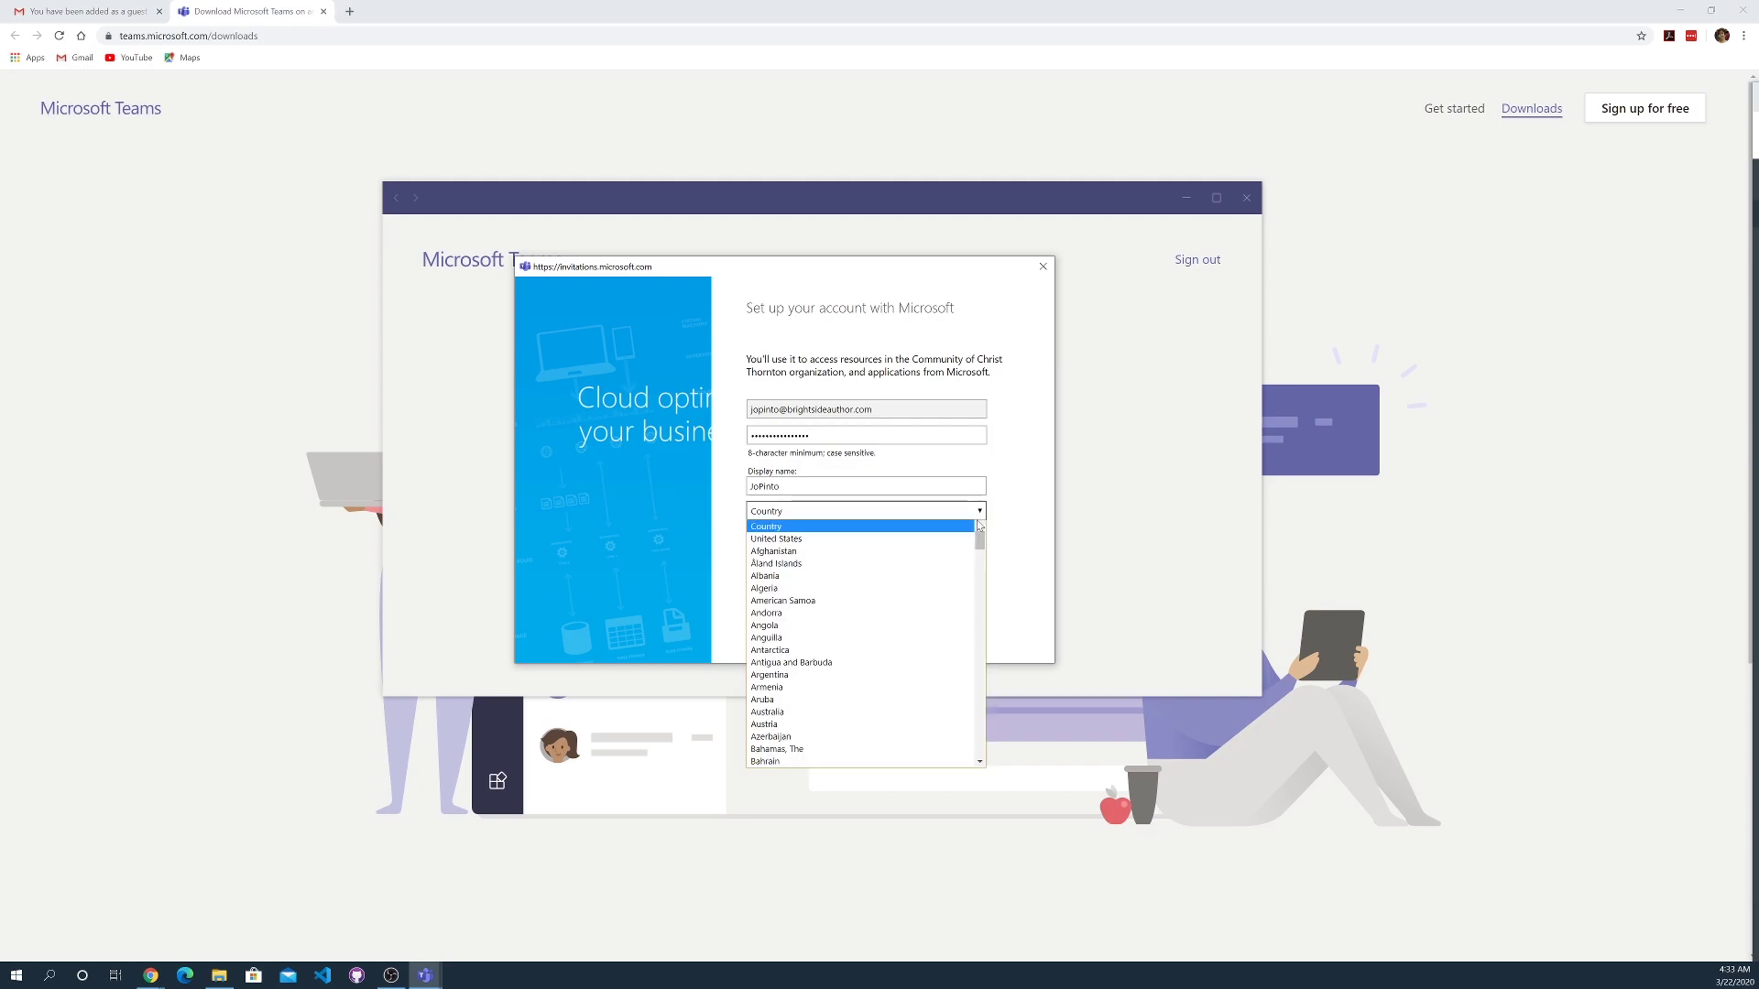
click(961, 538)
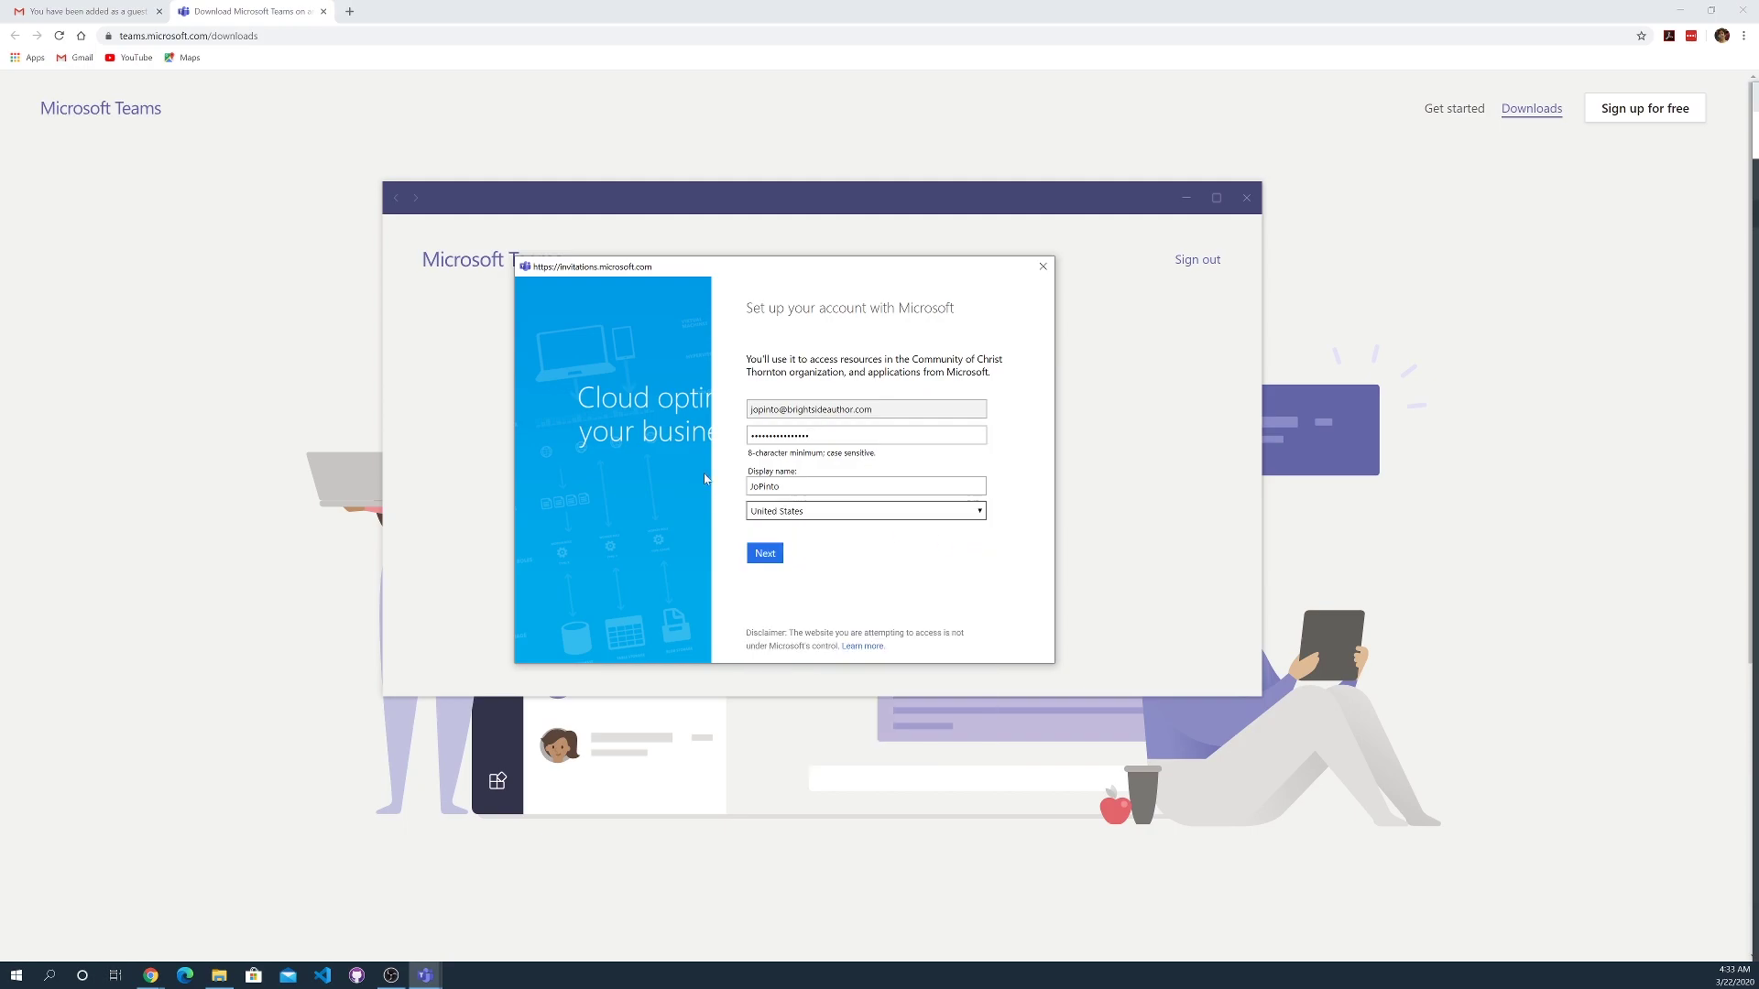
click(759, 486)
text(e)
click(777, 554)
Copy the verification code from the Microsoft email in Gmail into the Teams sign-up
click(514, 204)
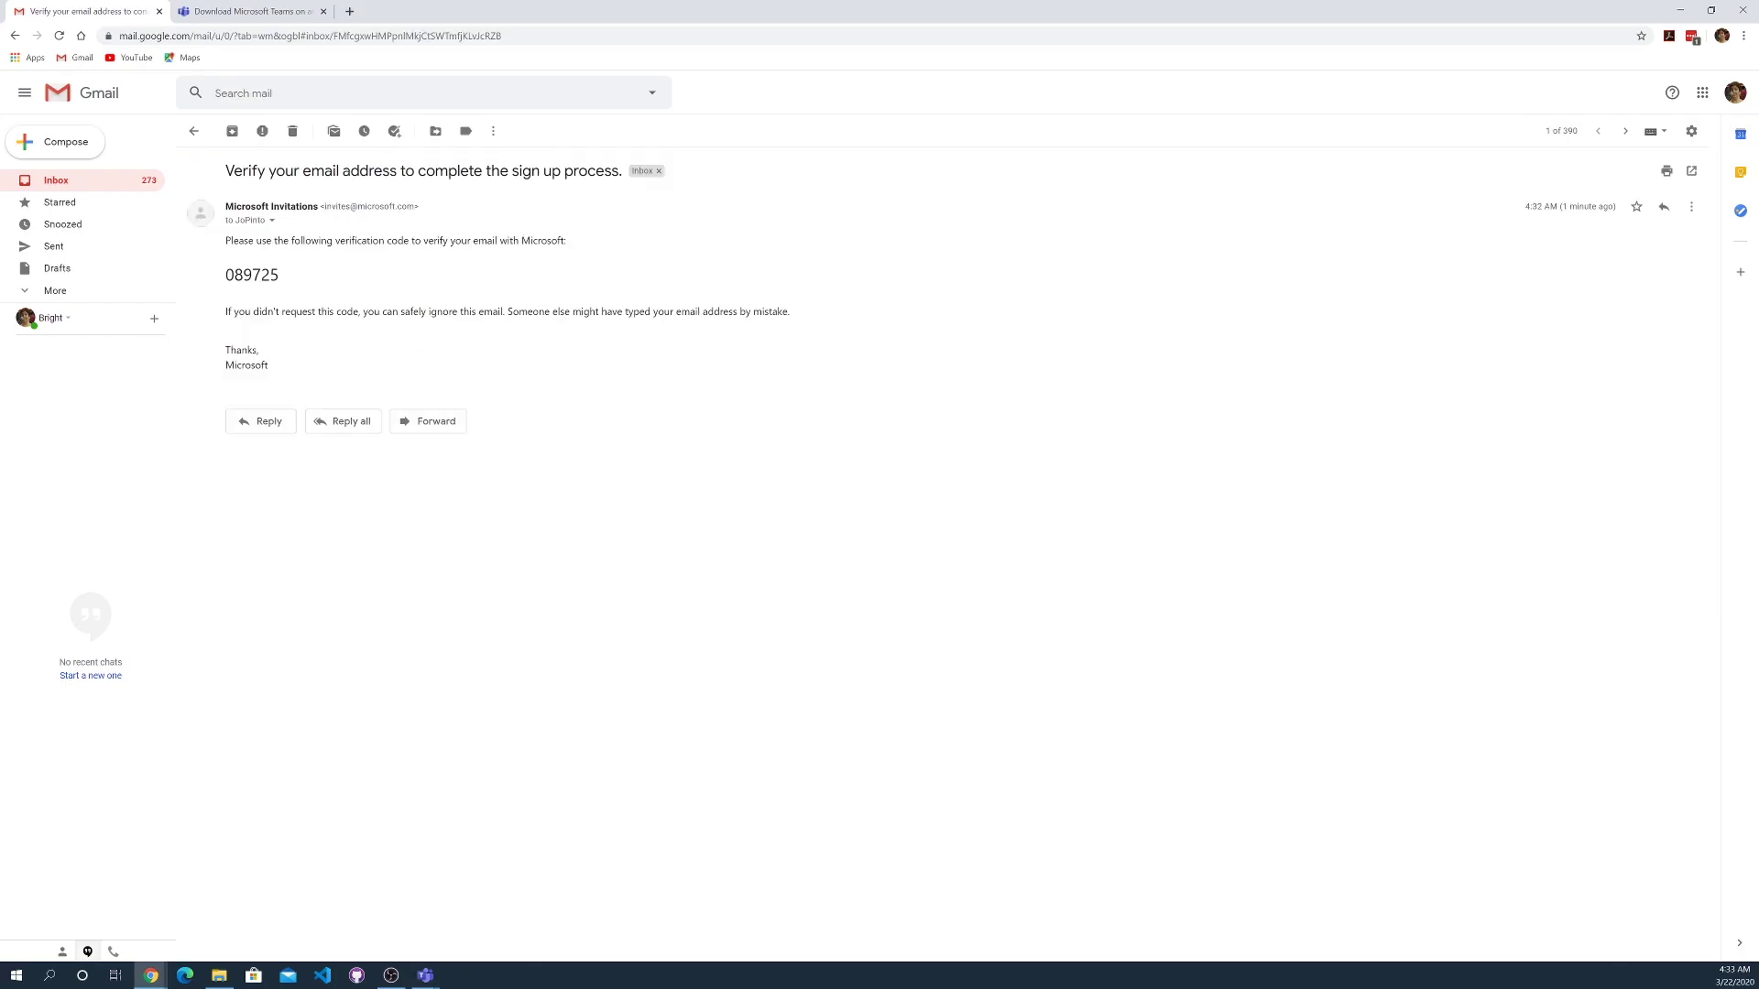
drag(225, 275, 280, 275)
key(ctrl+c)
key(alt+Tab)
key(ctrl+v)
Confirm the code, stay signed in, accept the team's permissions and allow this account everywhere
click(767, 499)
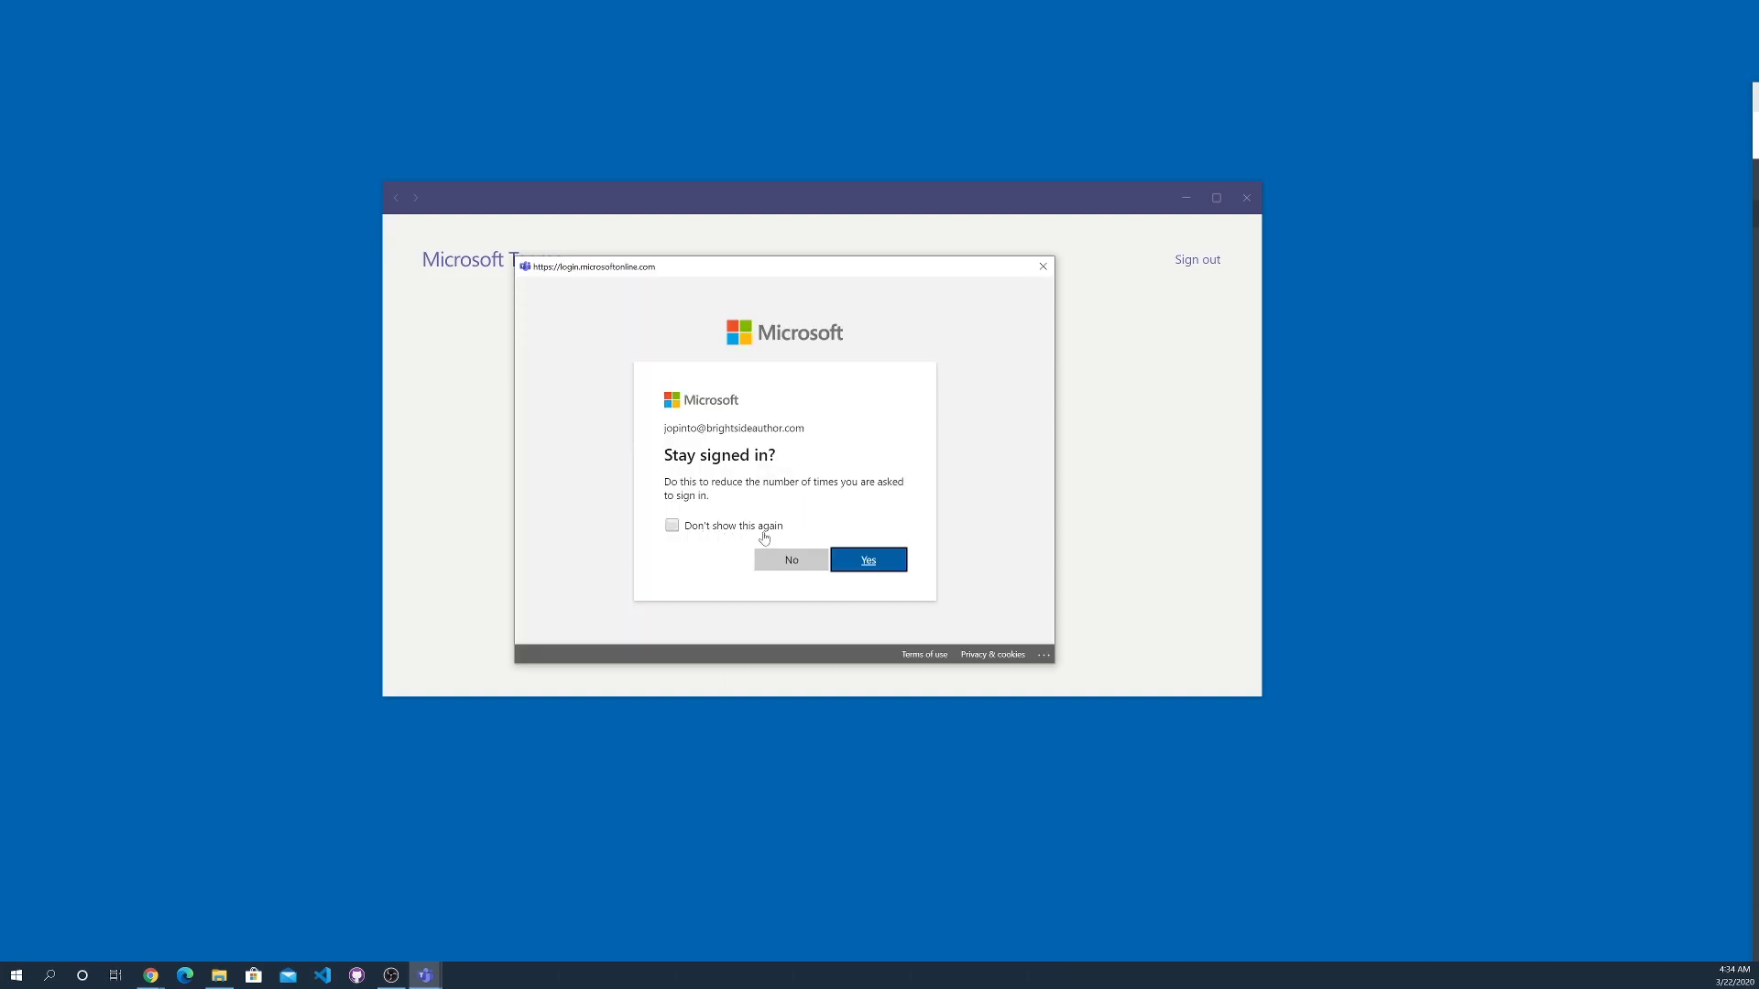
click(870, 565)
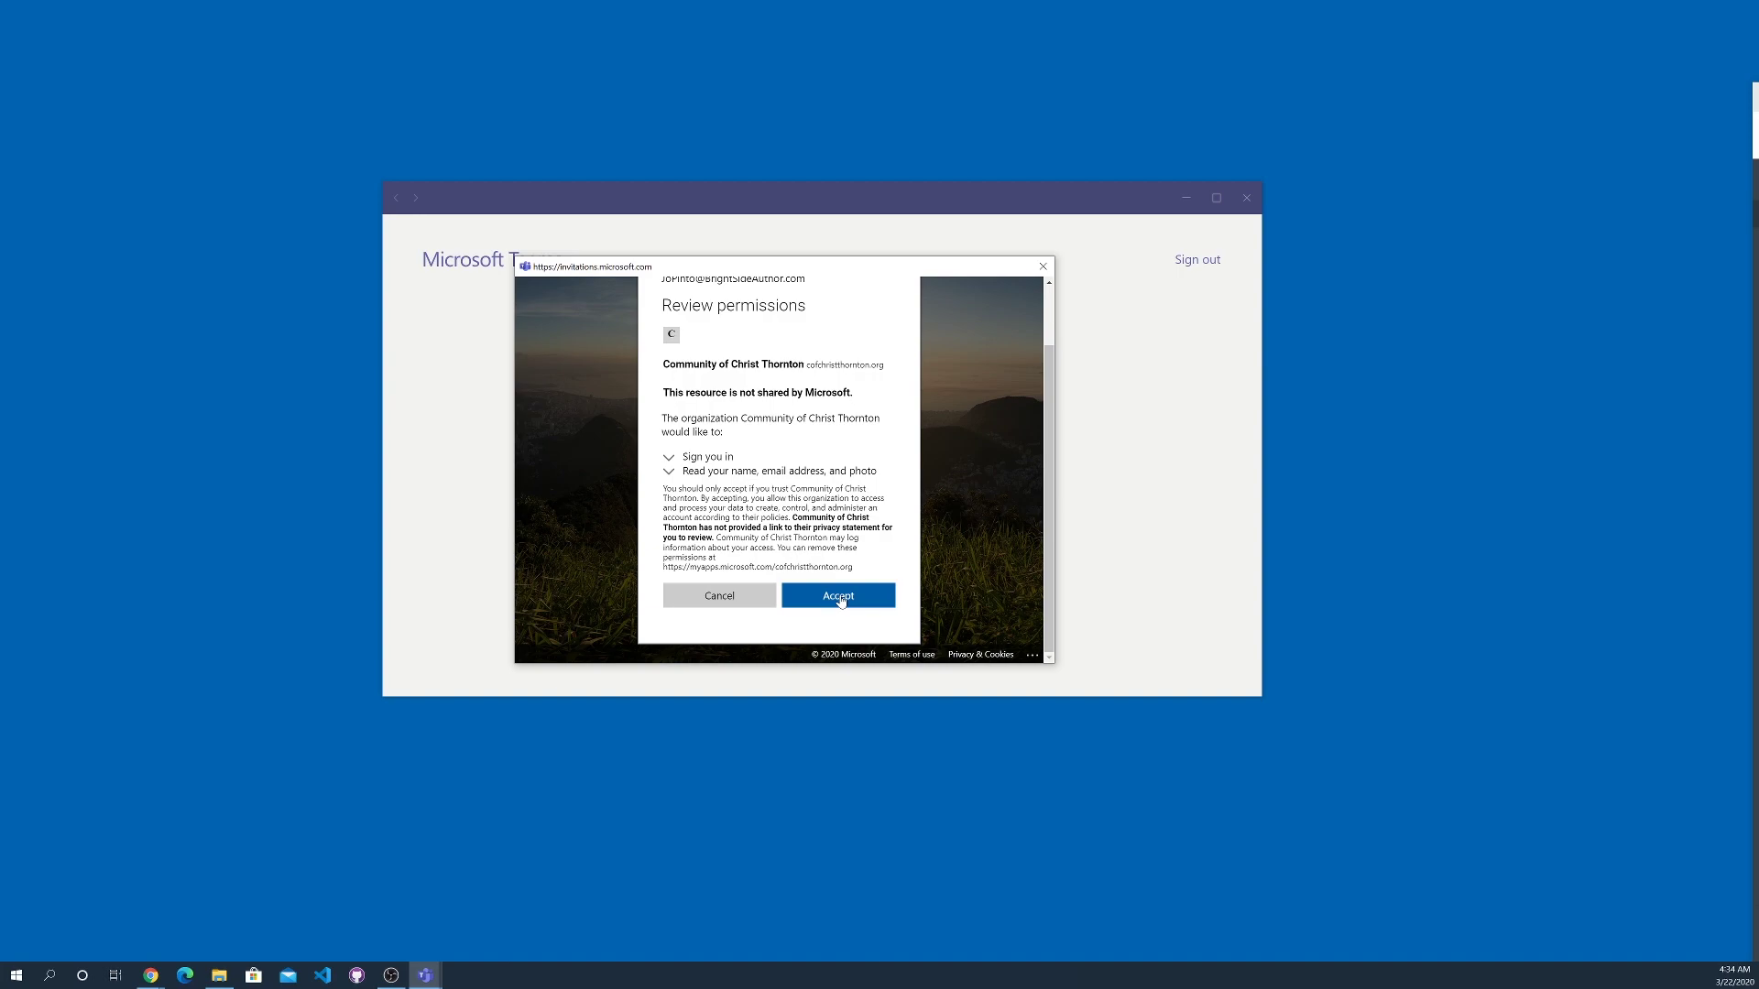
click(840, 604)
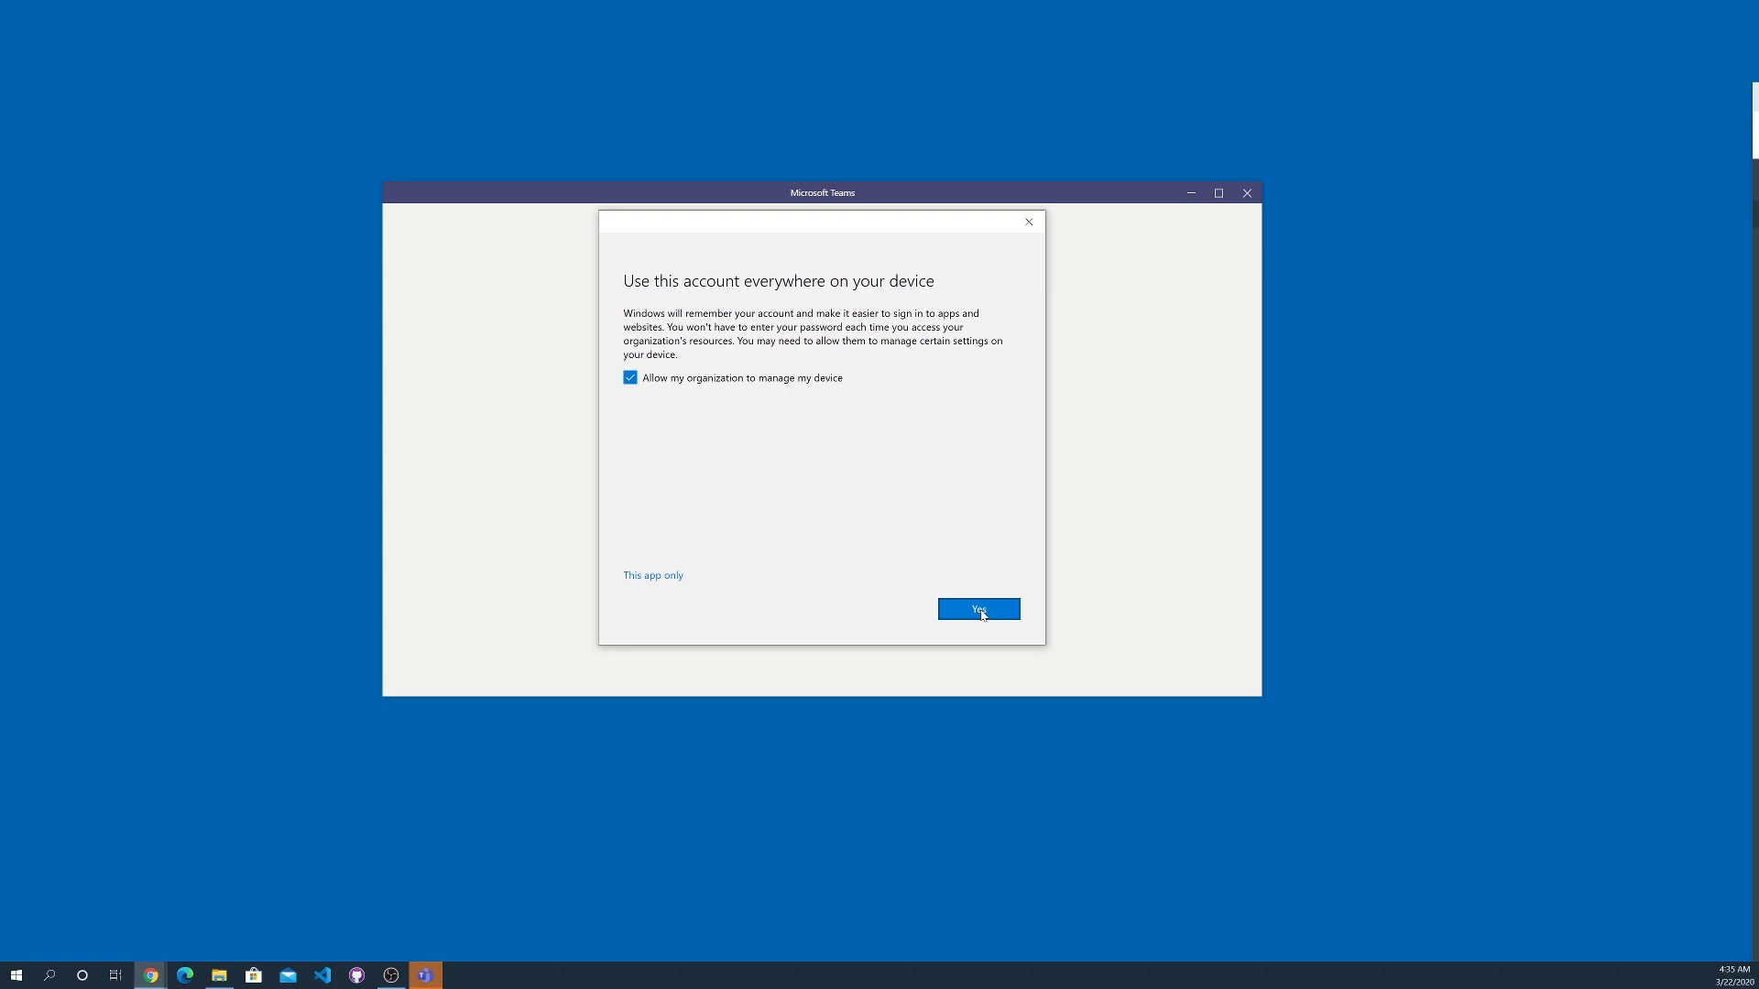
click(983, 616)
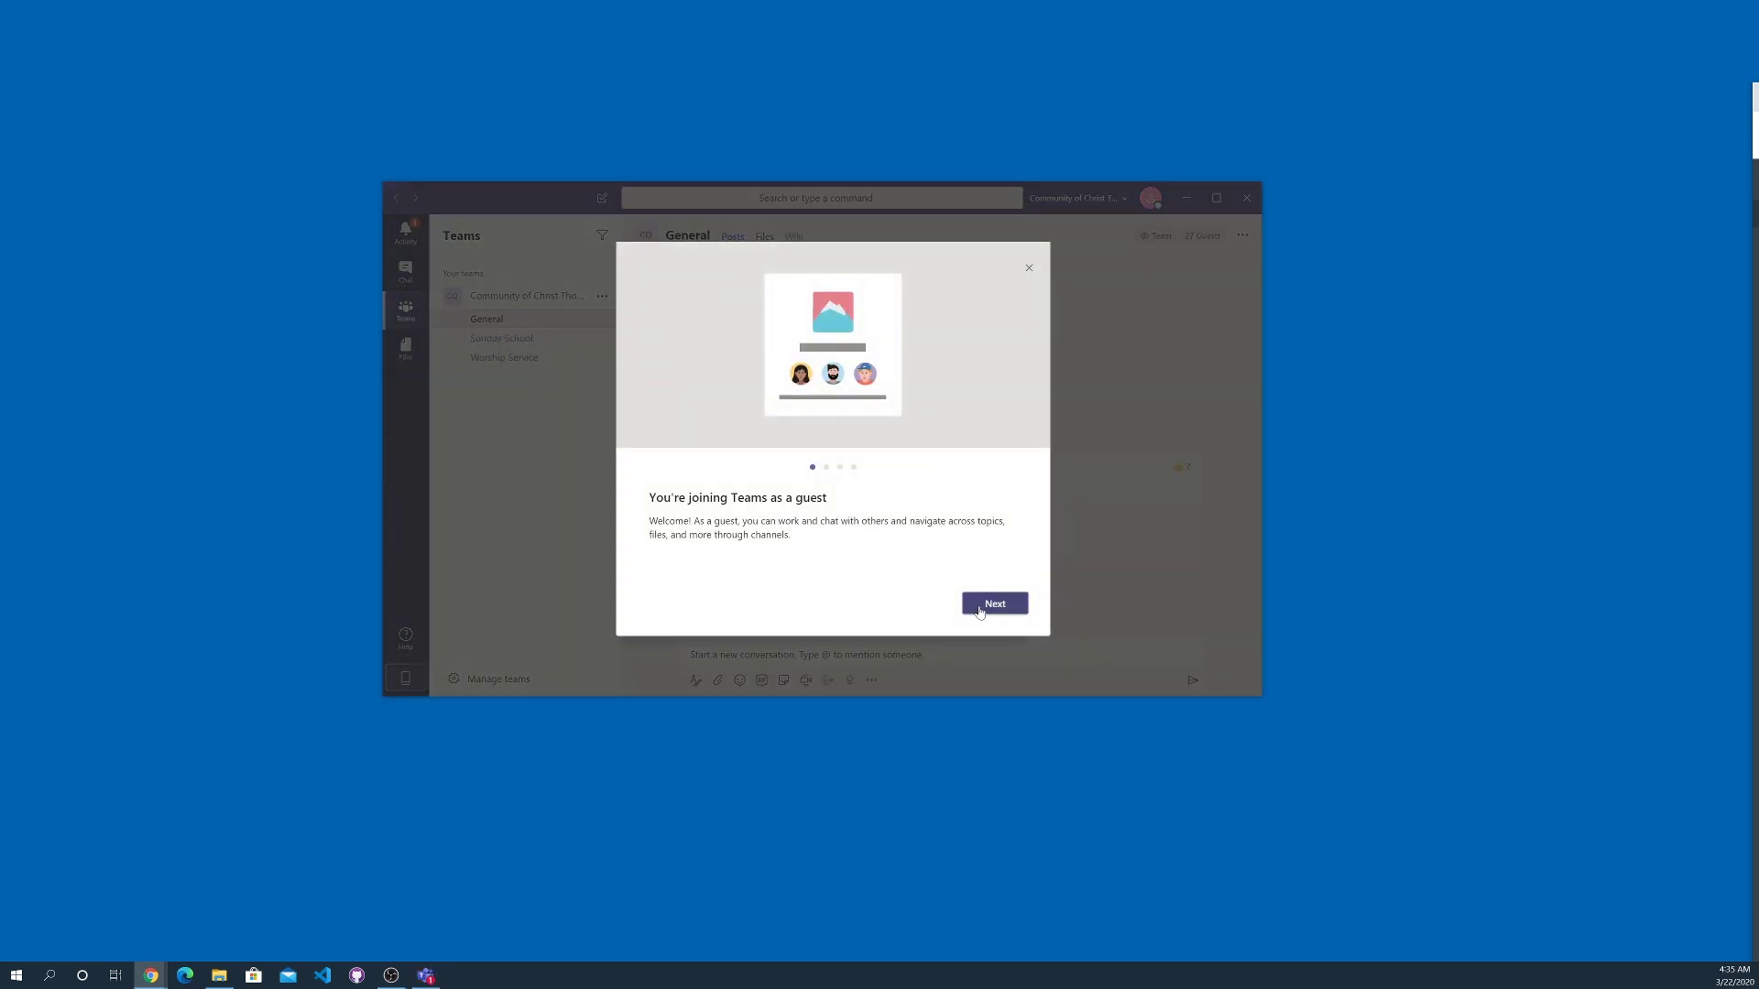
Page through all four screens of the guest welcome tour and finish with Let's go
click(979, 612)
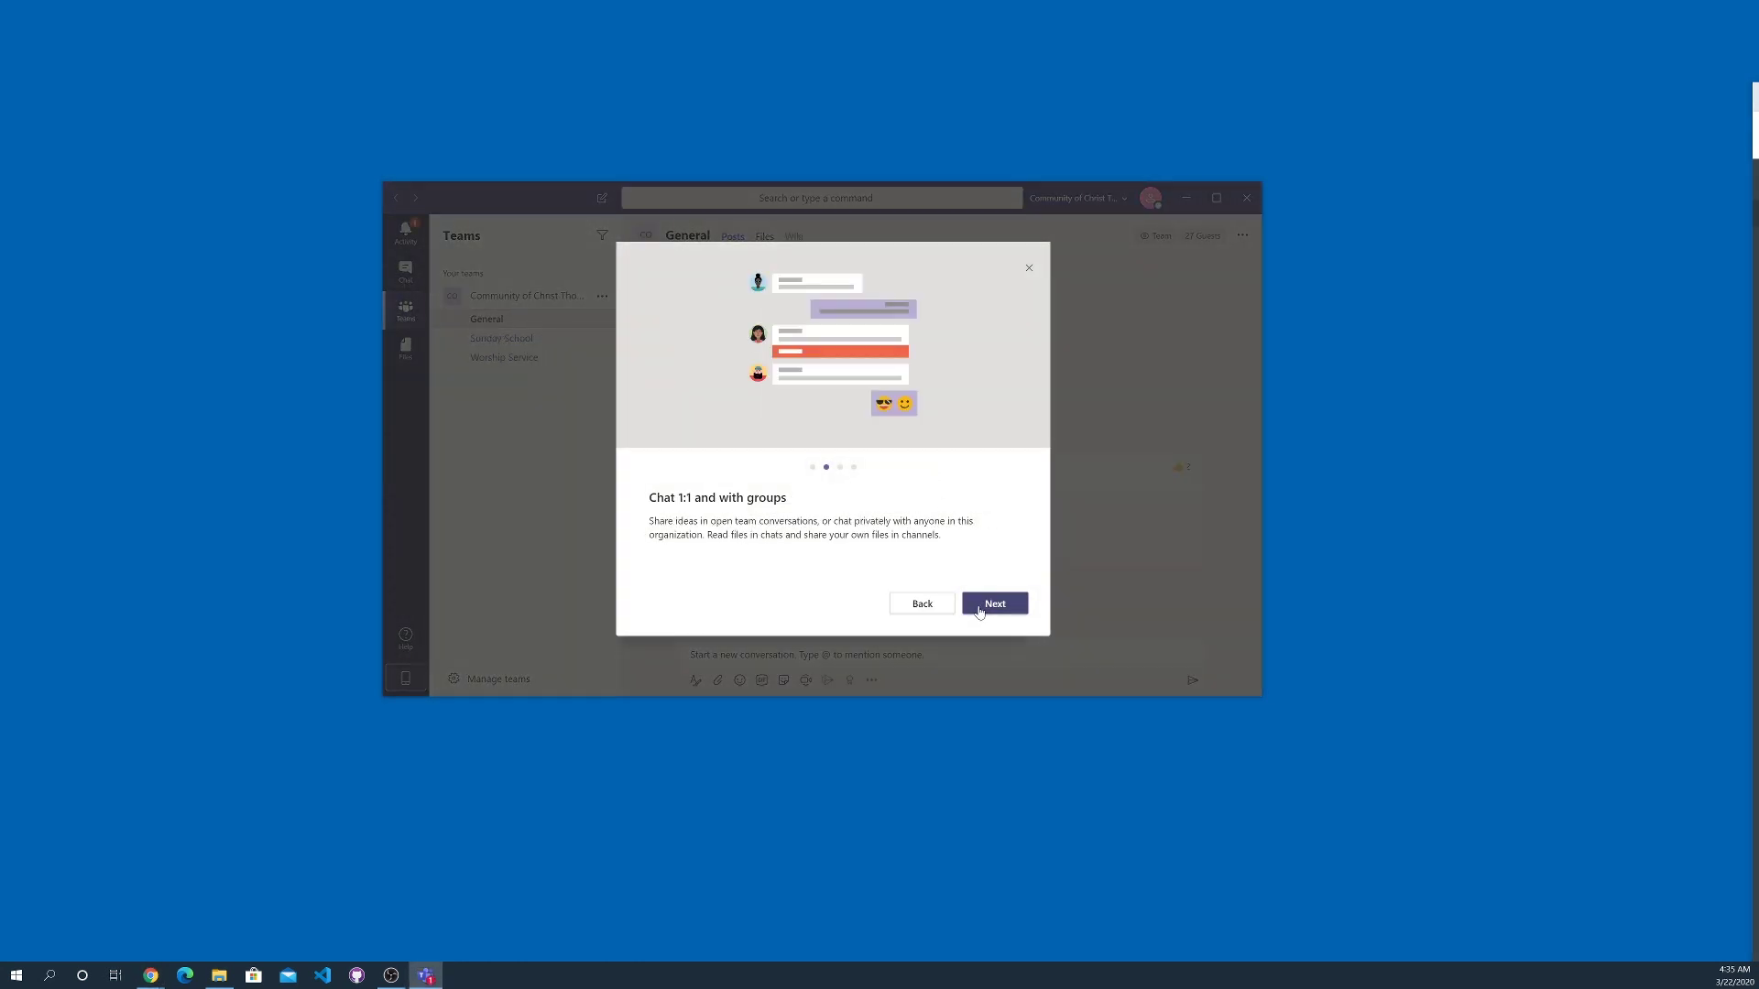
click(979, 612)
click(979, 612)
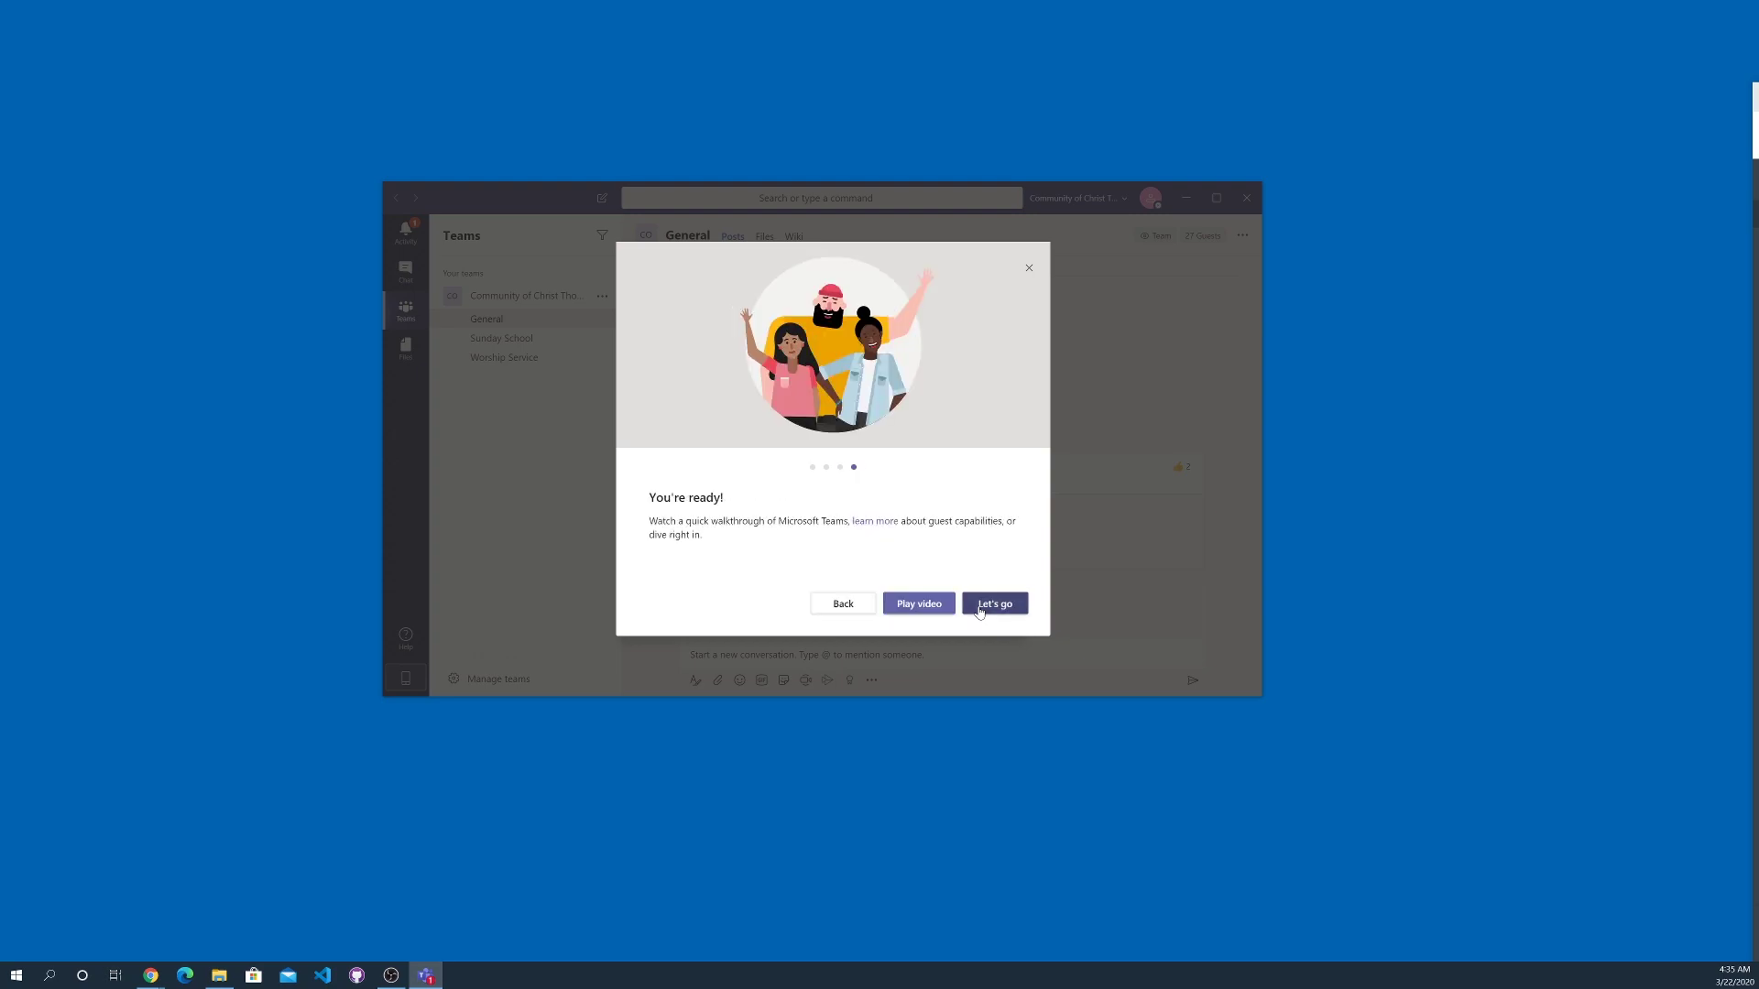
click(979, 612)
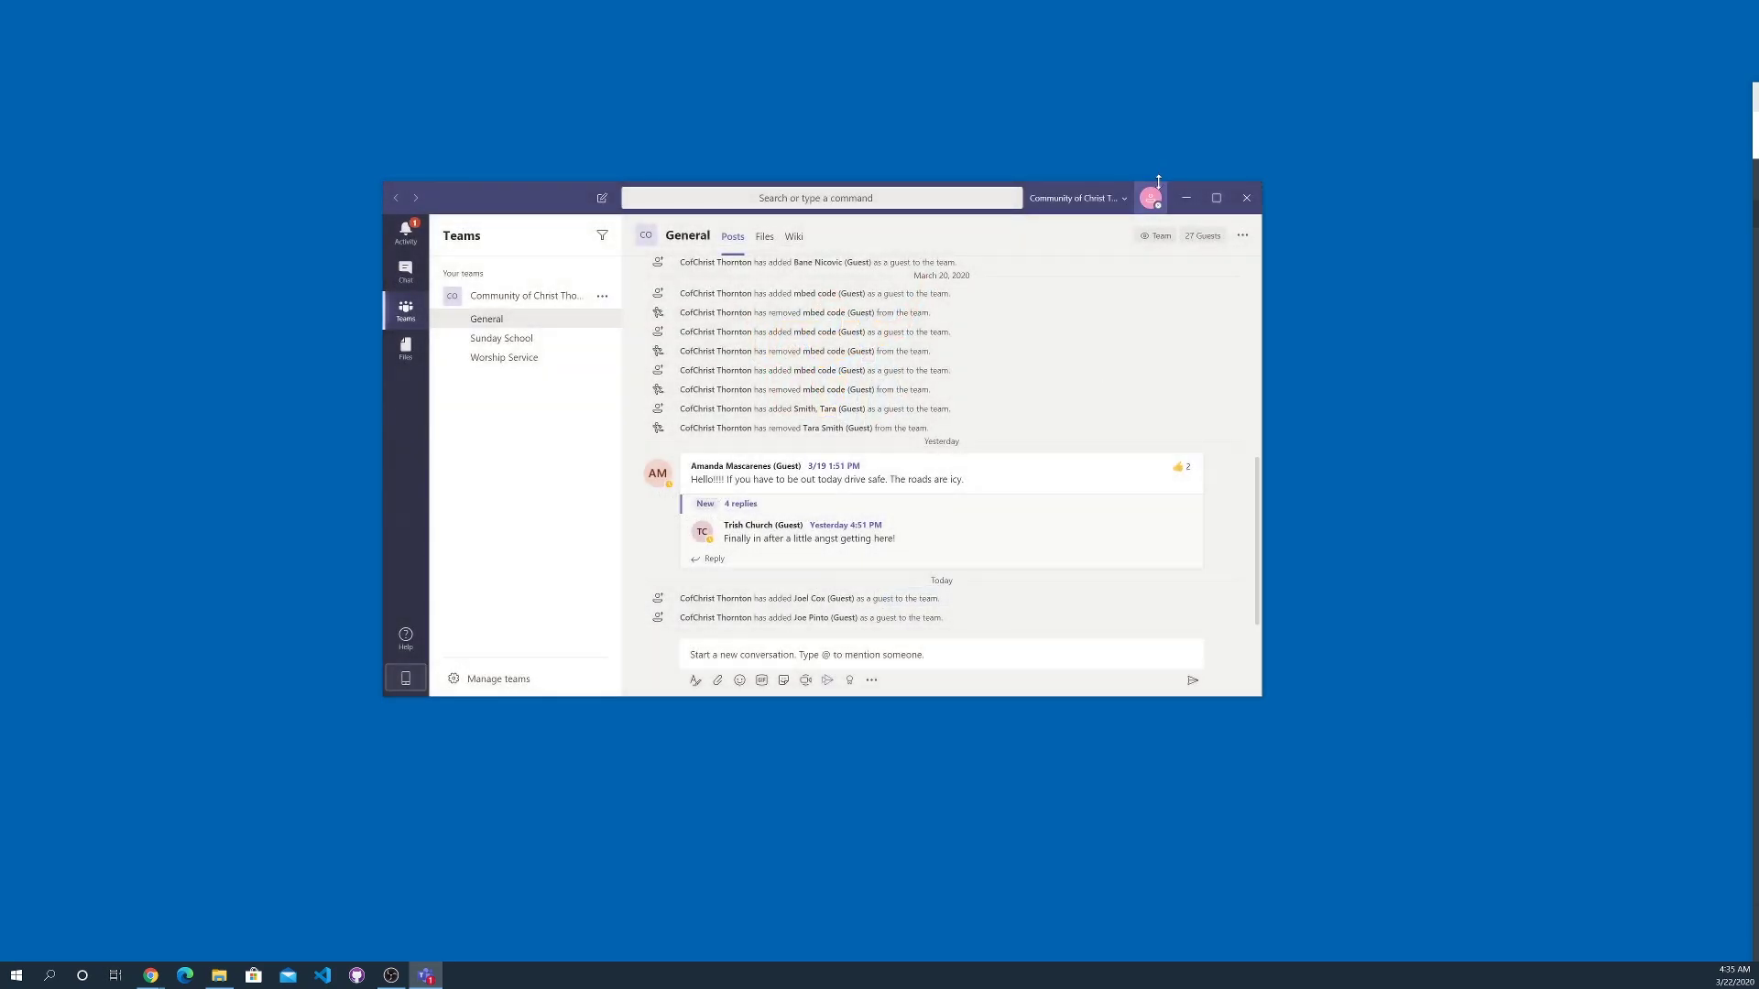
Maximize the Microsoft Teams window
click(1217, 197)
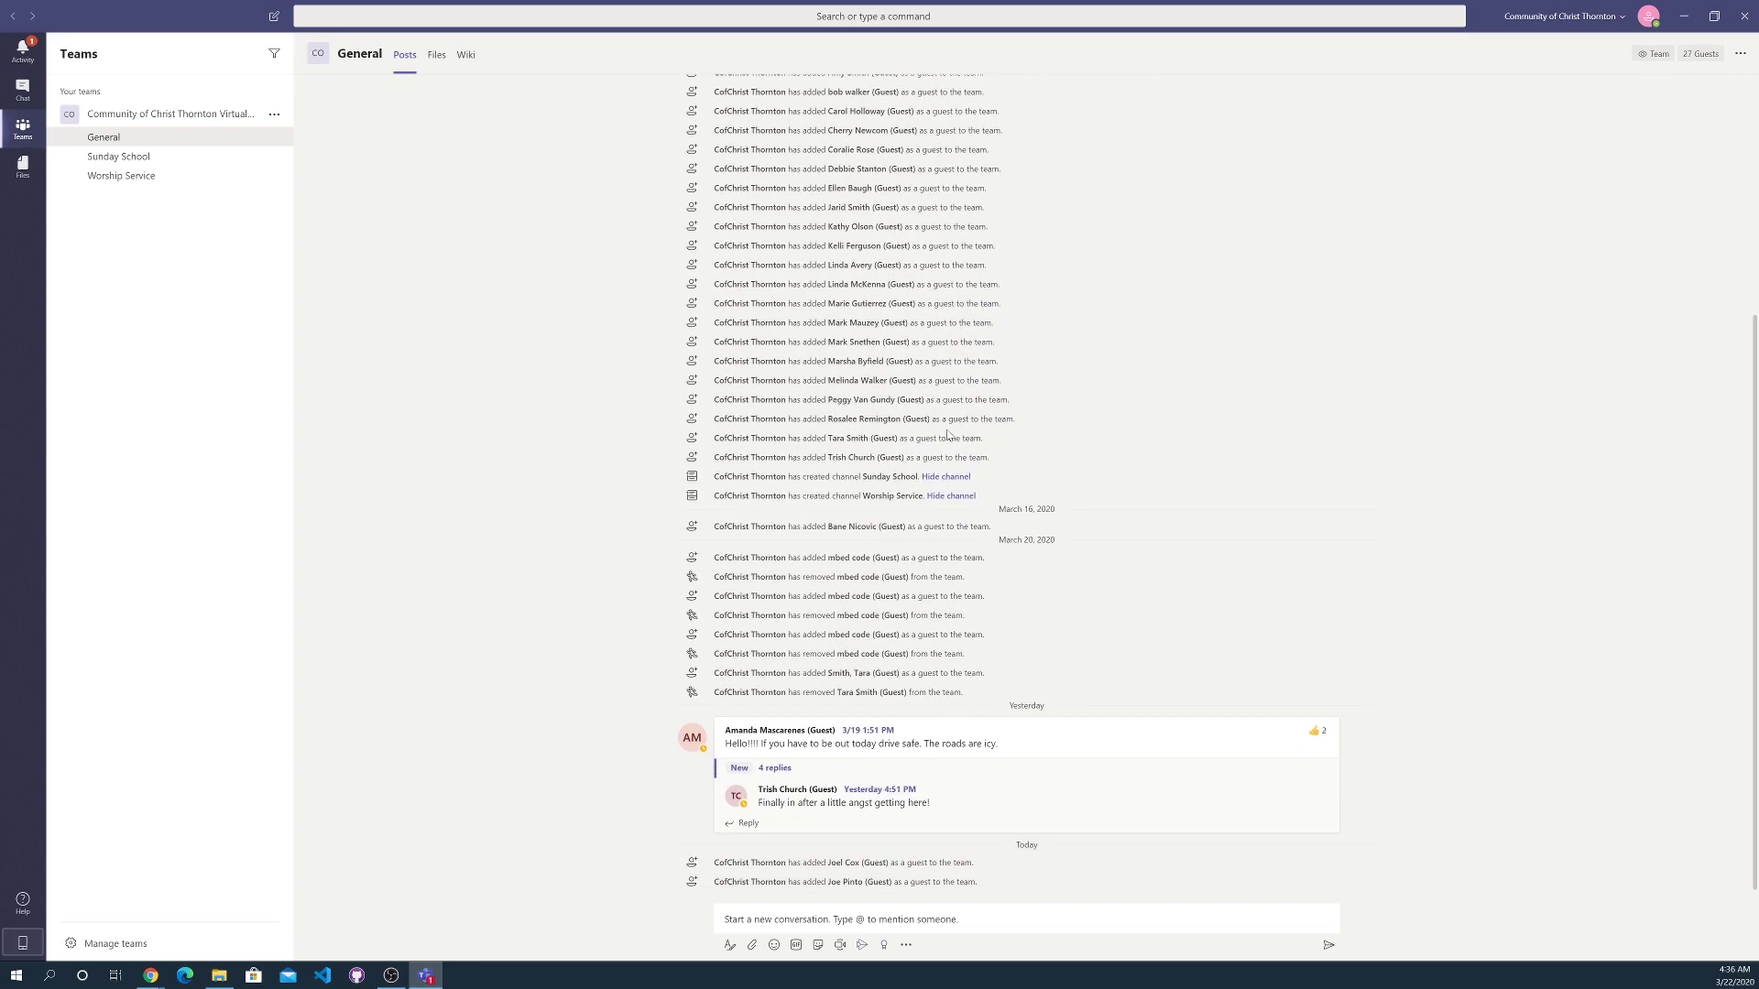
View the Sunday School channel's 9:45 AM meeting post, then switch to Worship Service
click(125, 159)
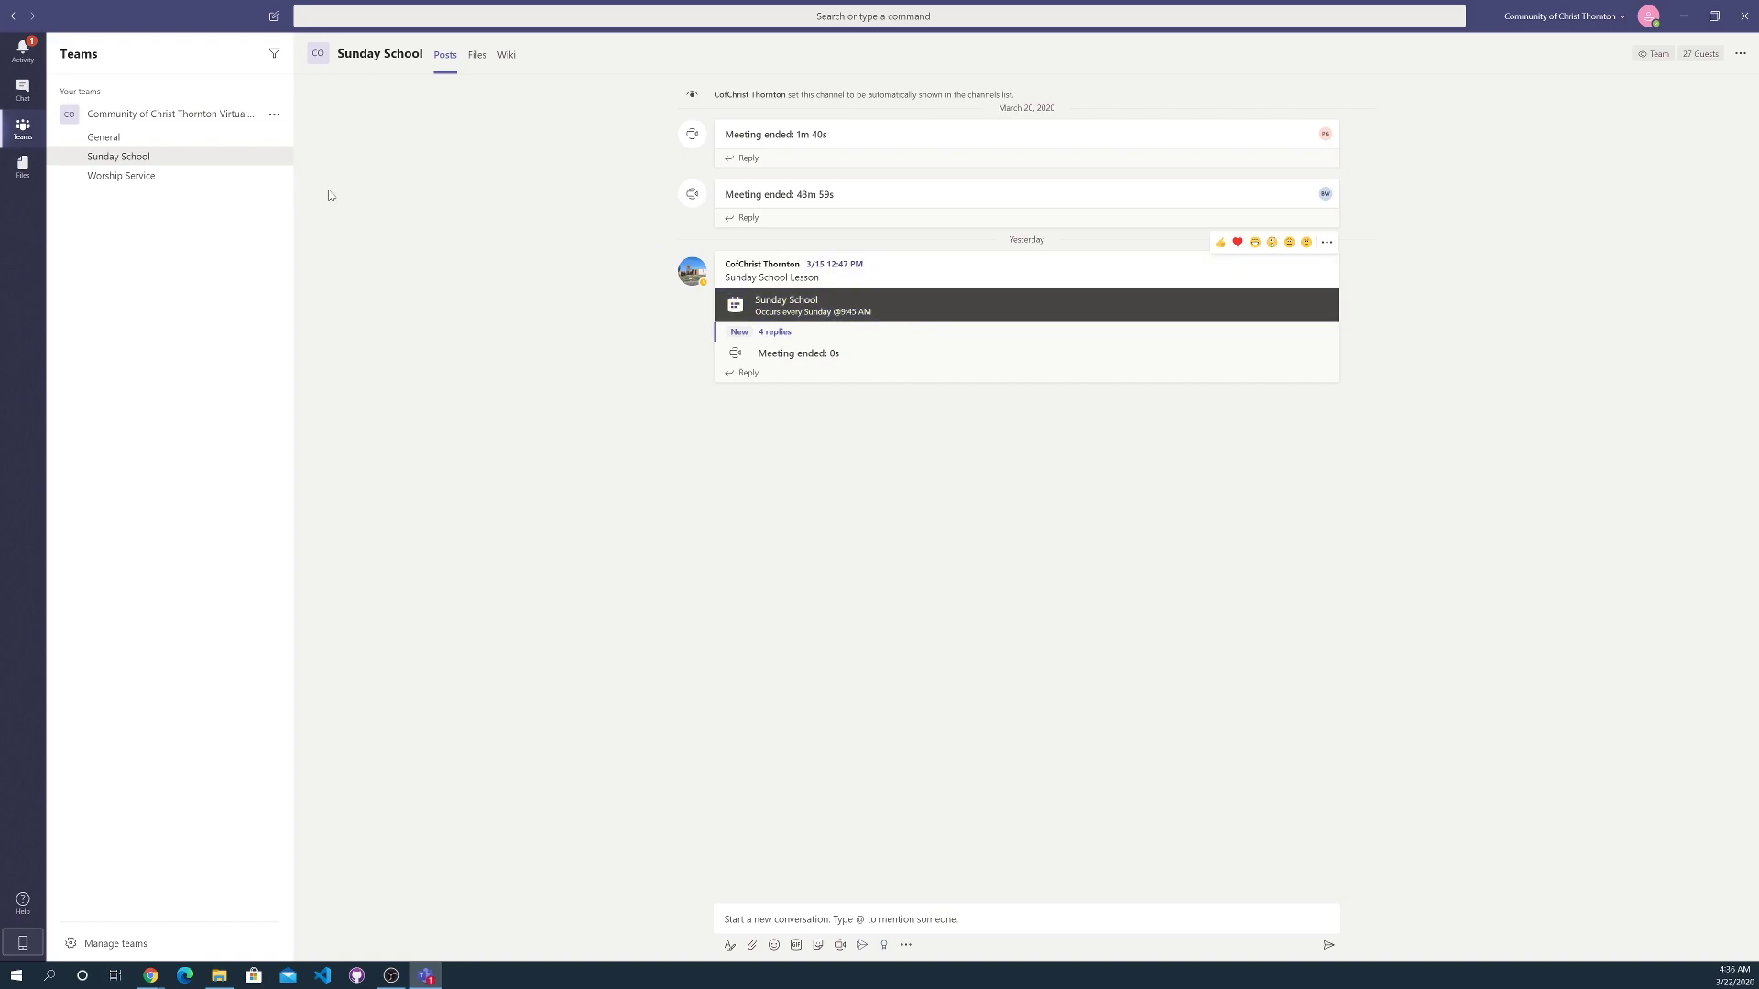
click(128, 179)
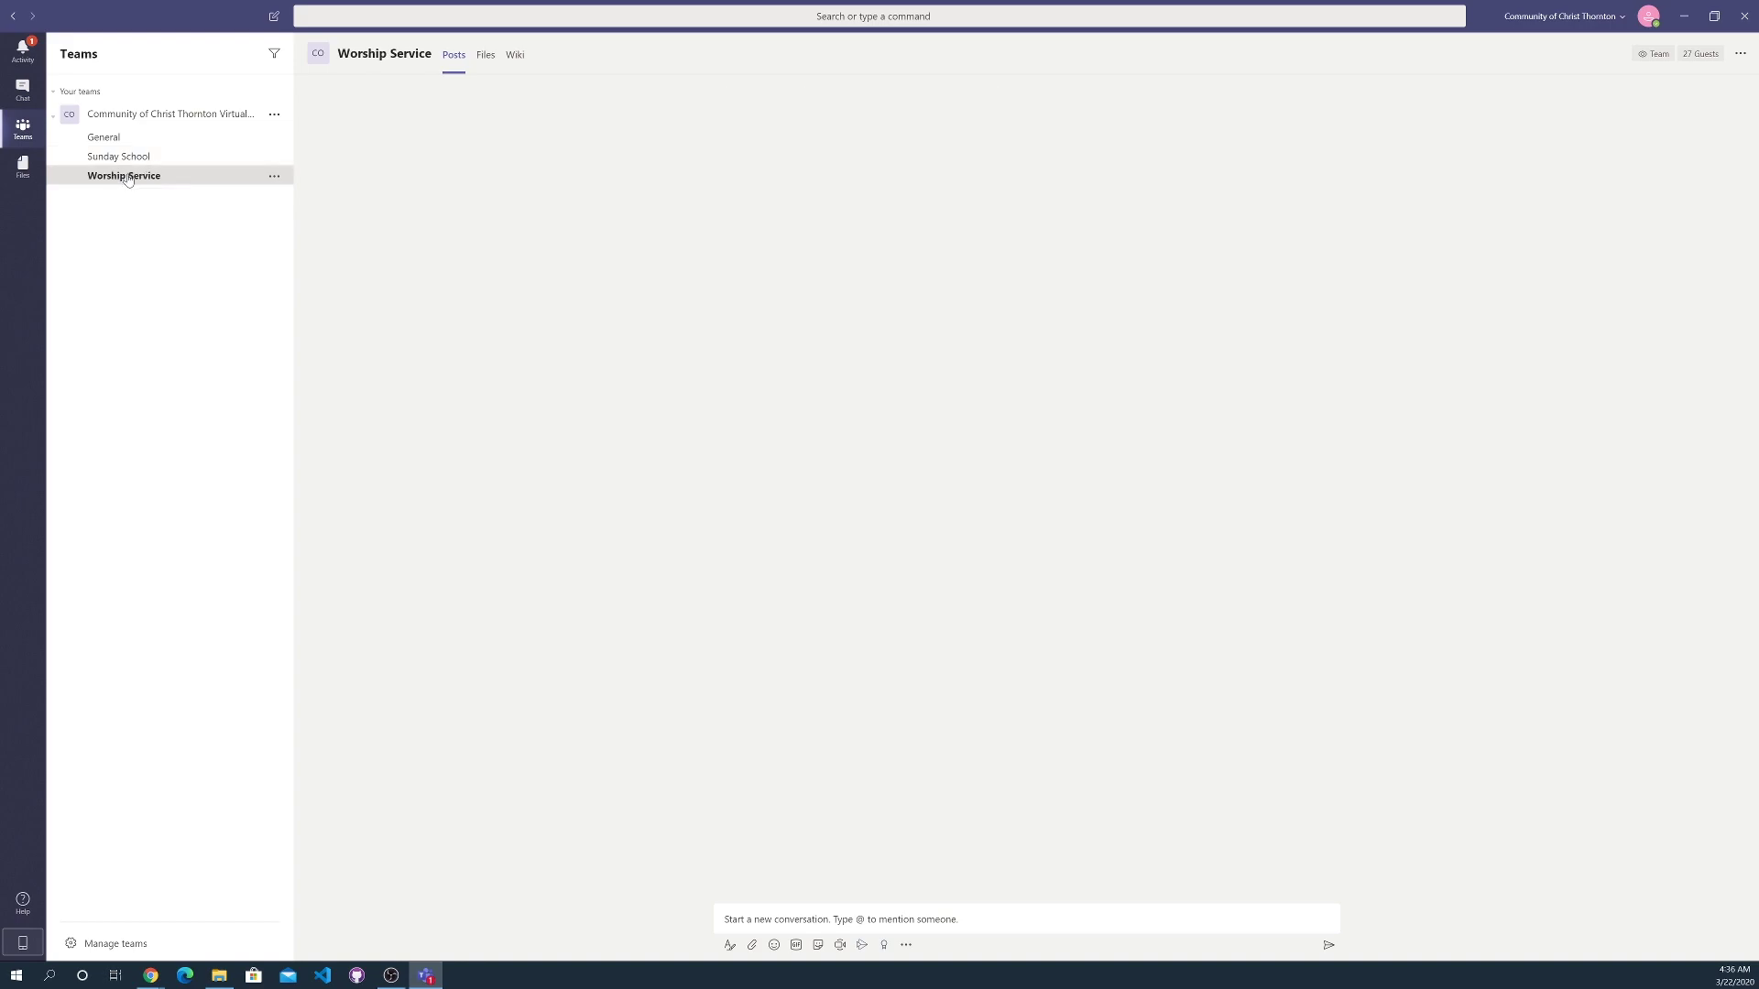